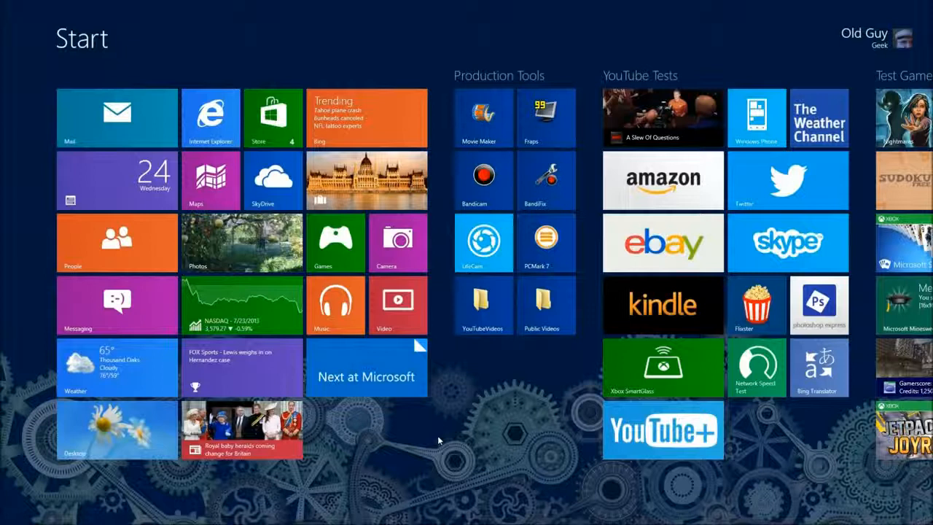
# Search the Store for "foto" and look at the Fotor-Photo Editor desktop app's page before returning to the results.
pyautogui.write('foto')
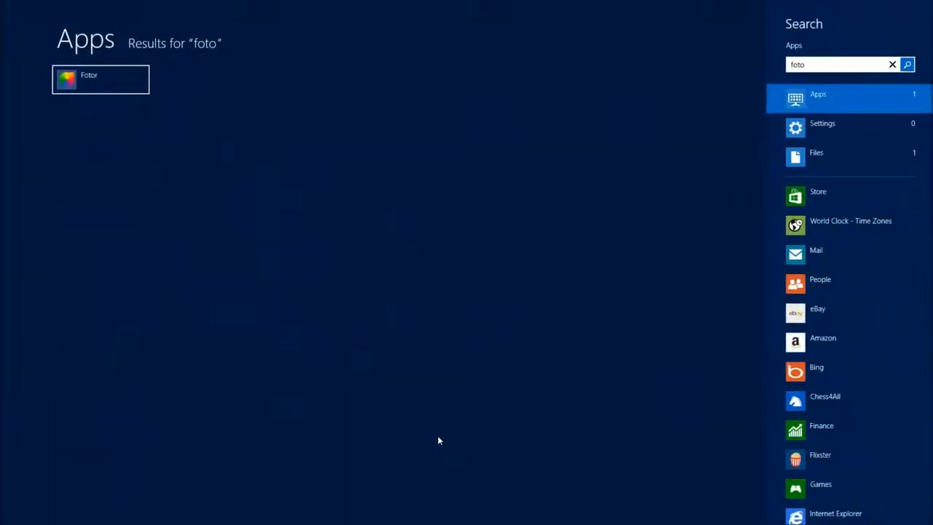
pyautogui.click(817, 194)
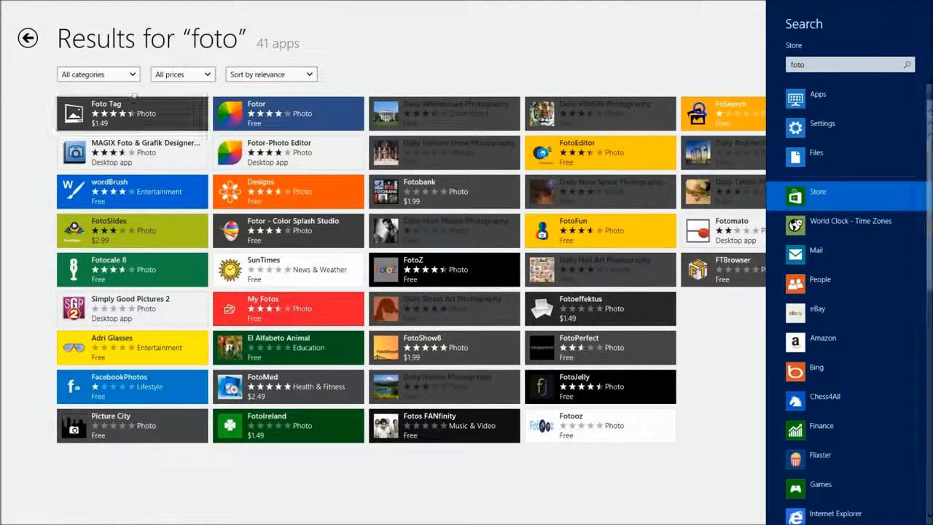
pyautogui.click(296, 165)
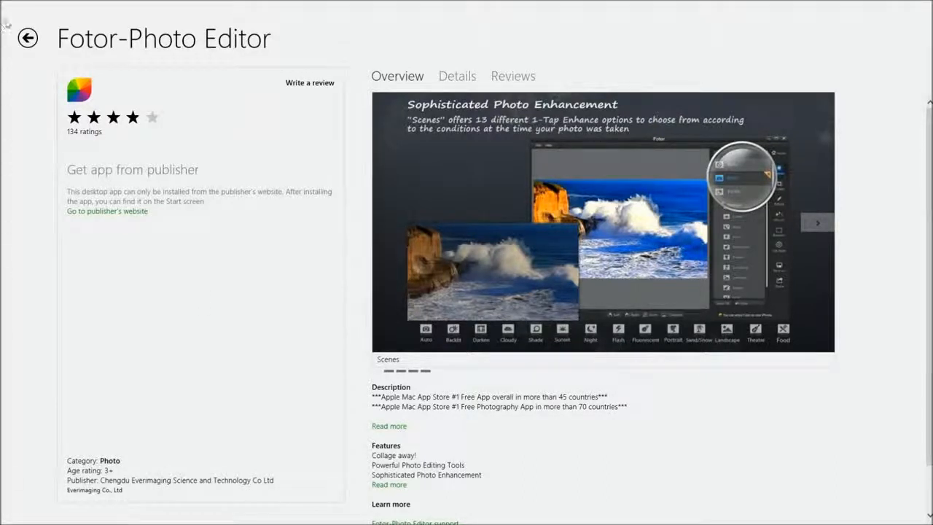
pyautogui.click(27, 38)
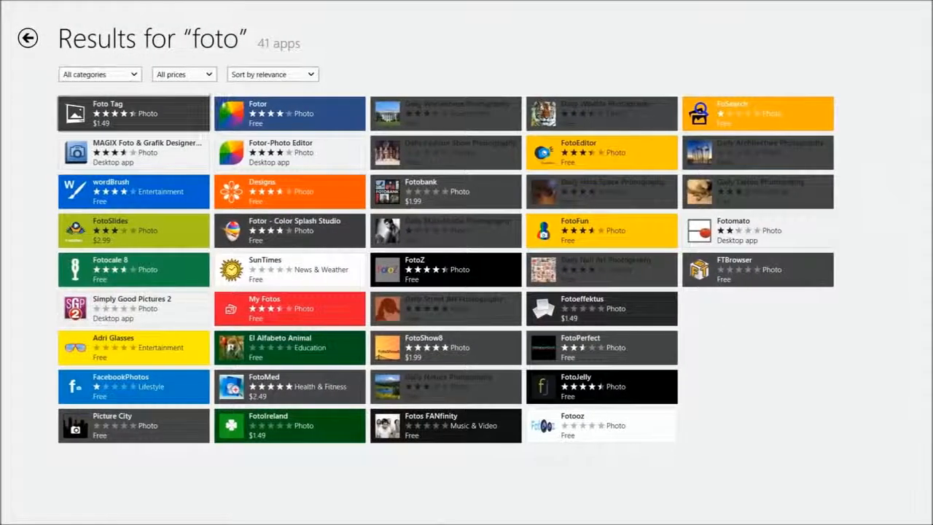
# Examine the details and user reviews of the free Fotor app in the Store, and close the Store.
pyautogui.click(248, 109)
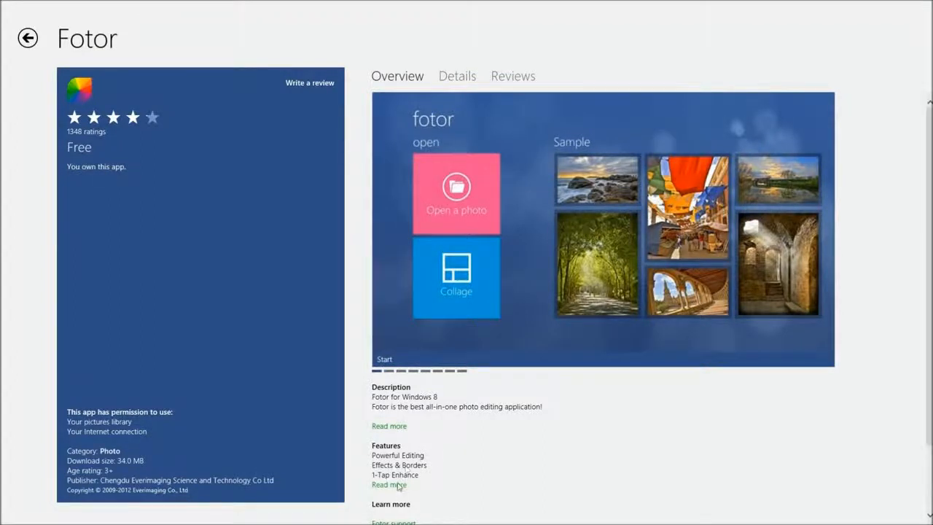
pyautogui.click(459, 83)
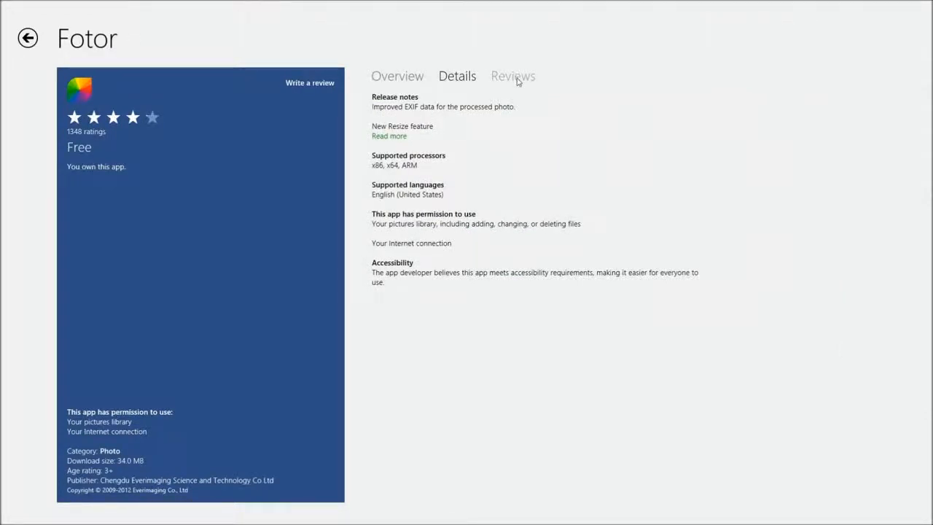
pyautogui.click(516, 78)
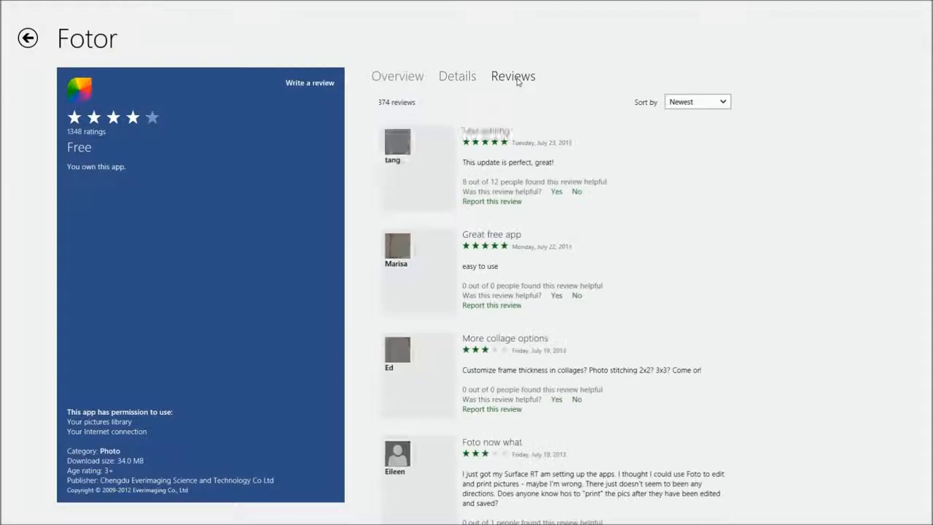
pyautogui.scroll(-3, 710, 267)
pyautogui.scroll(-4, 710, 266)
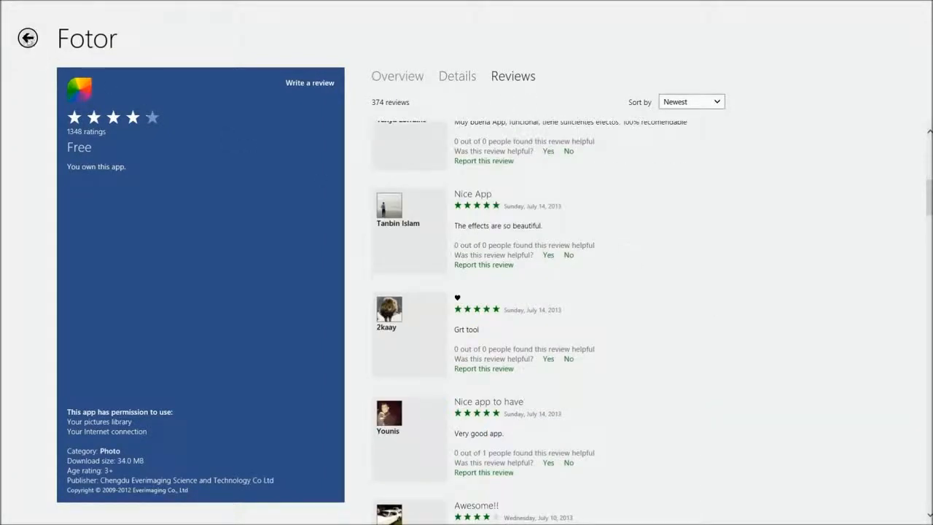
pyautogui.click(27, 38)
pyautogui.moveTo(400, 16); pyautogui.dragTo(433, 514)
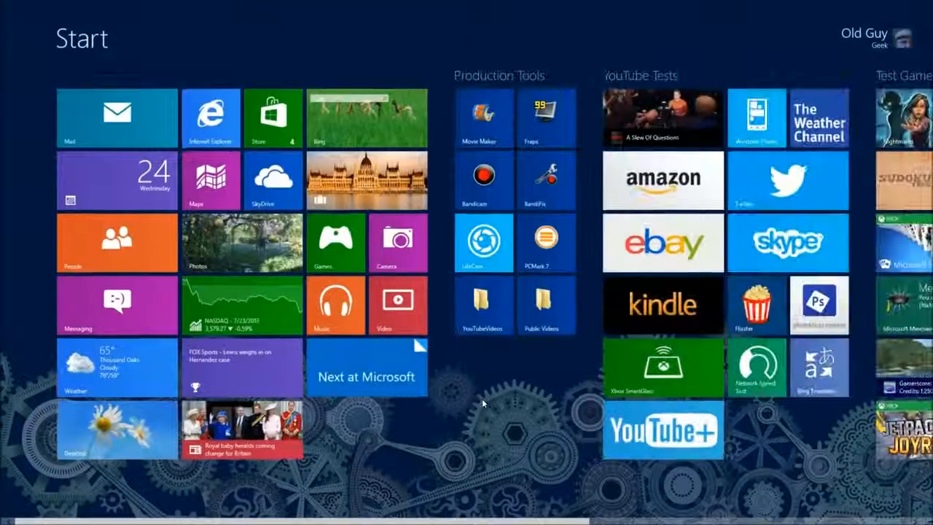
# Find the installed app by searching for "fotor" and launch Fotor.
pyautogui.write('foto')
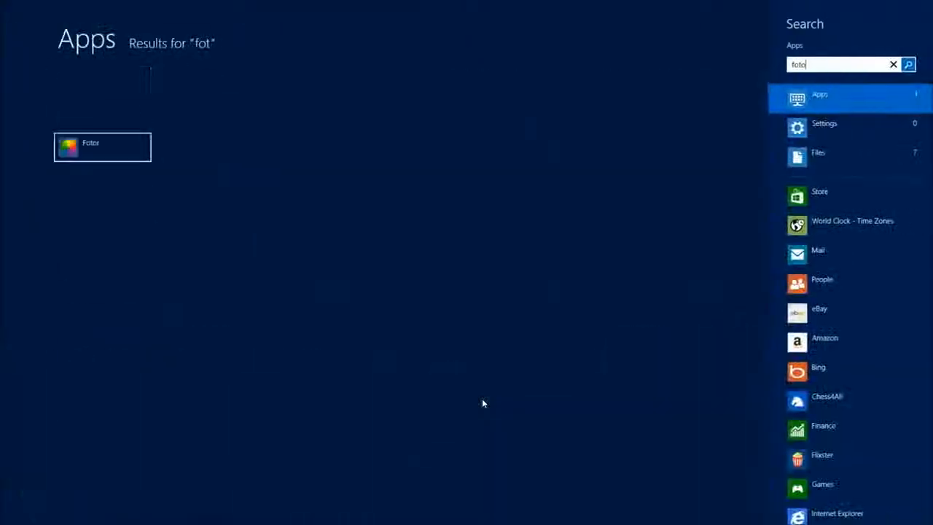
pyautogui.write('r')
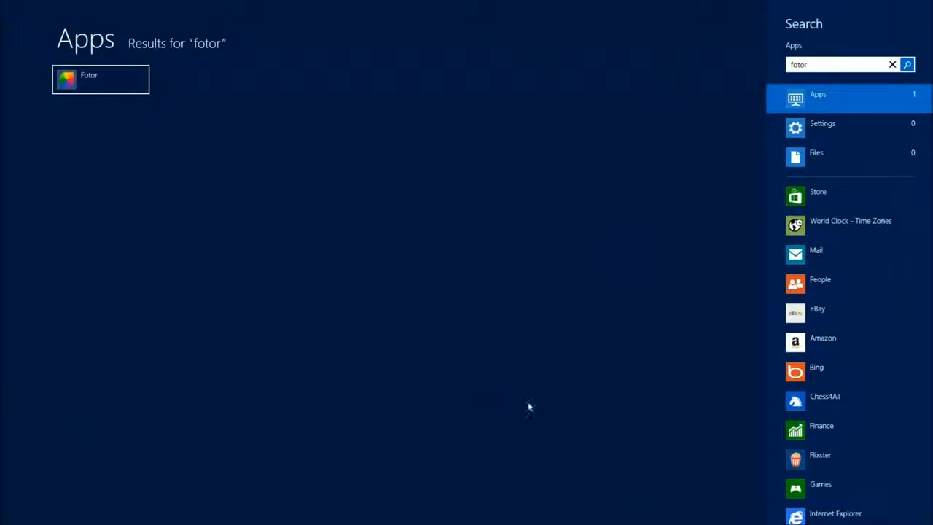
pyautogui.press('Return')
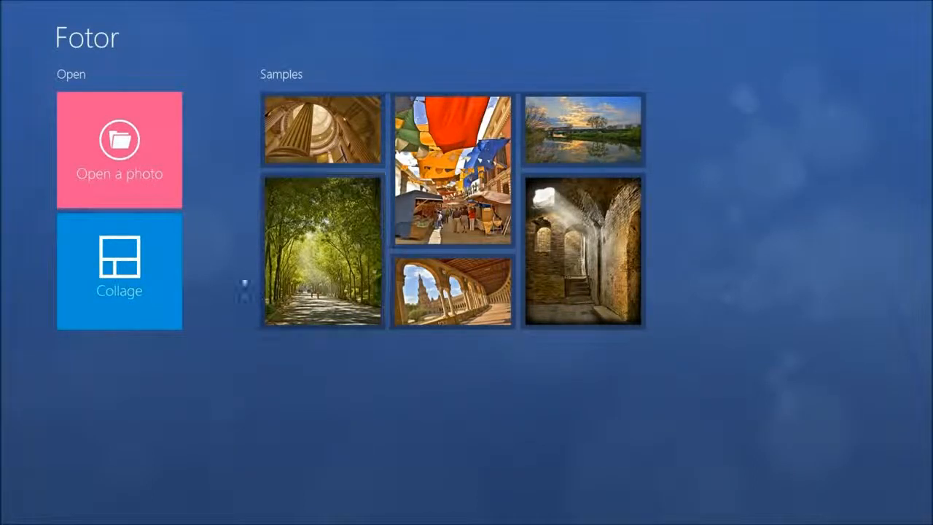
# Open the first flower bouquet photo in the second column of the Dee folder for editing.
pyautogui.click(133, 155)
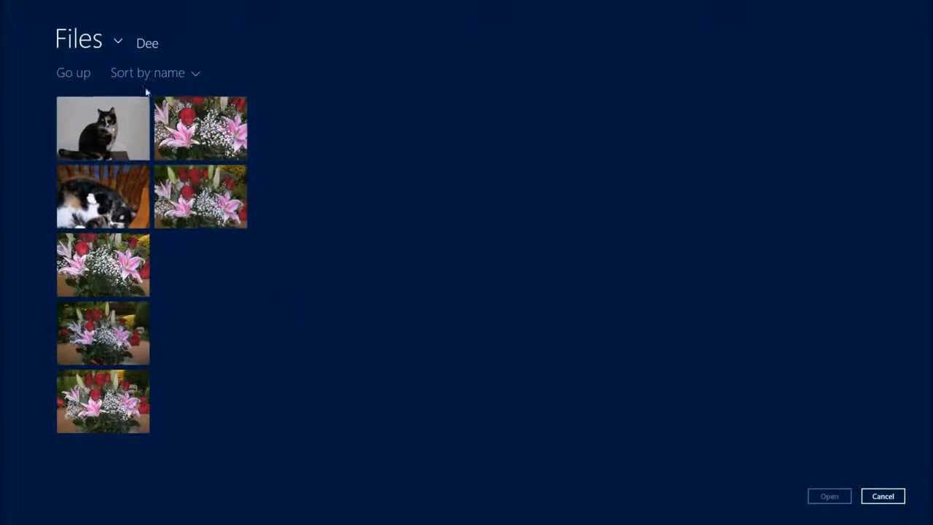
pyautogui.click(202, 132)
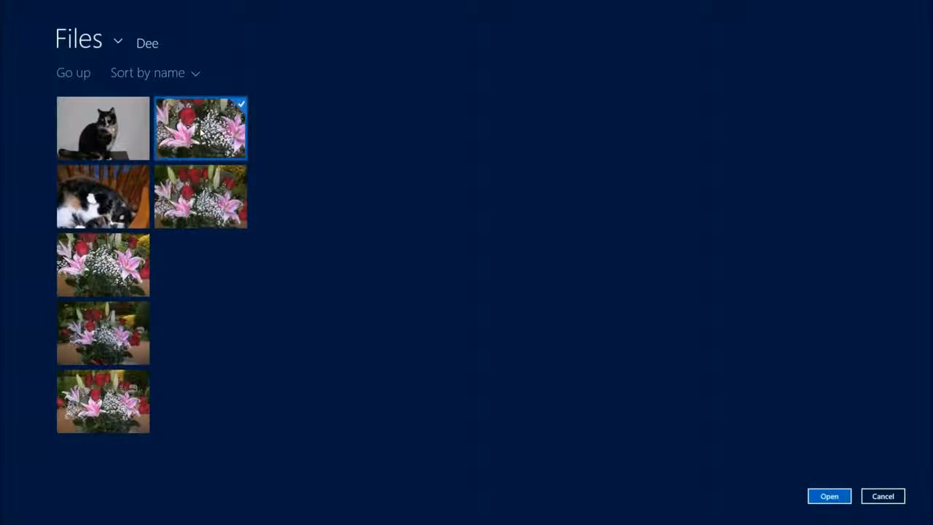
pyautogui.click(818, 495)
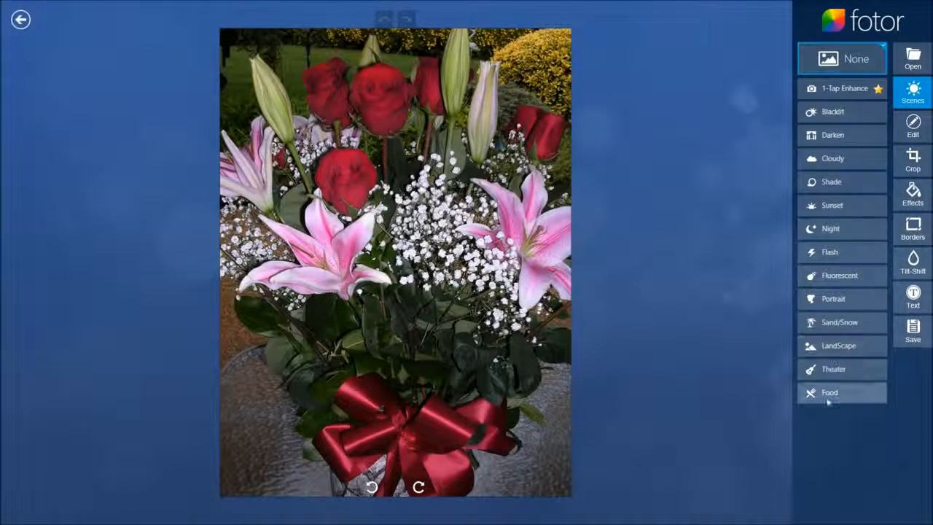
# Try the scenes from 1-Tap Enhance through Night one after another on the bouquet photo.
pyautogui.click(852, 88)
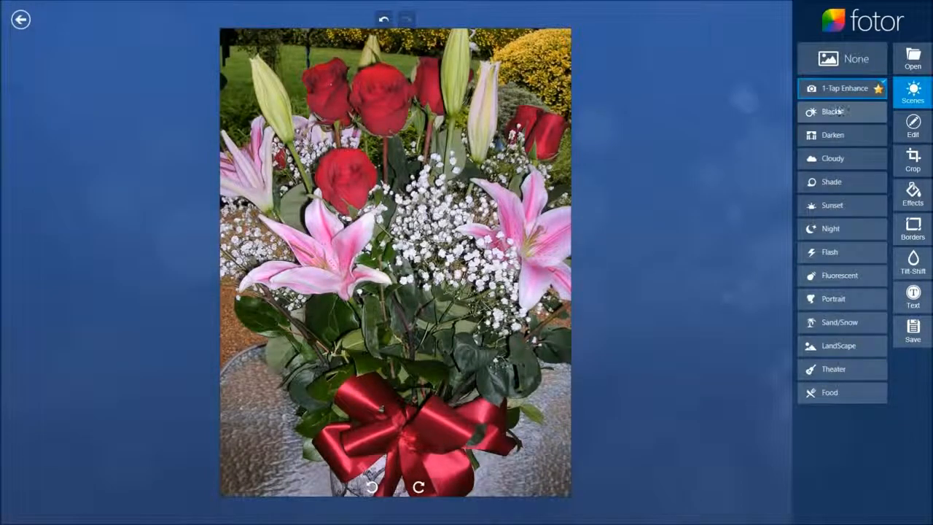
pyautogui.click(839, 113)
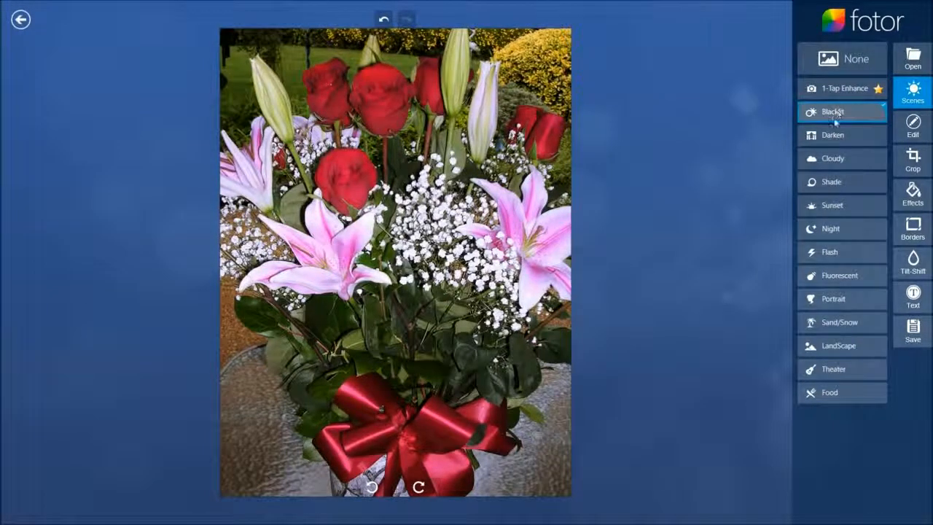
pyautogui.click(831, 136)
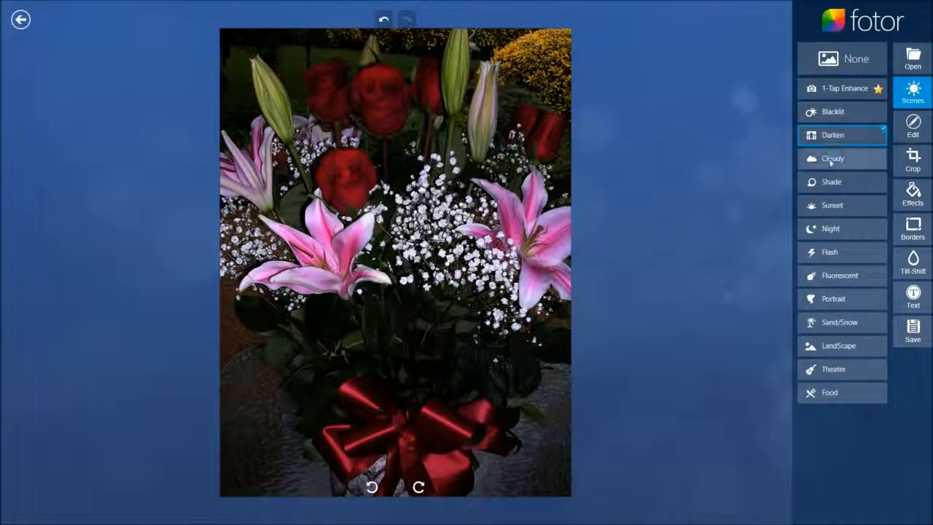
pyautogui.click(831, 161)
pyautogui.click(832, 182)
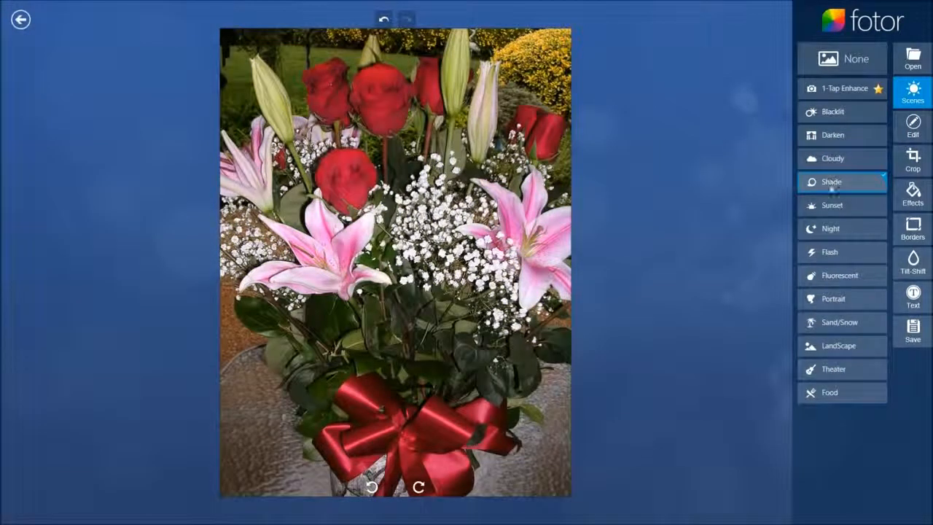
pyautogui.click(831, 207)
pyautogui.click(831, 229)
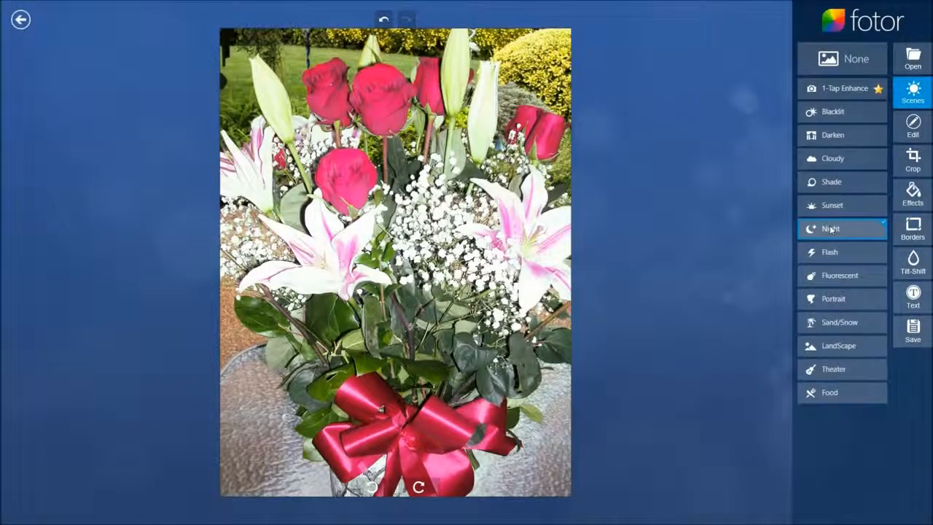
# Try the scenes from Flash through Food on the photo, and apply 1-Tap Enhance as the chosen scene.
pyautogui.click(829, 253)
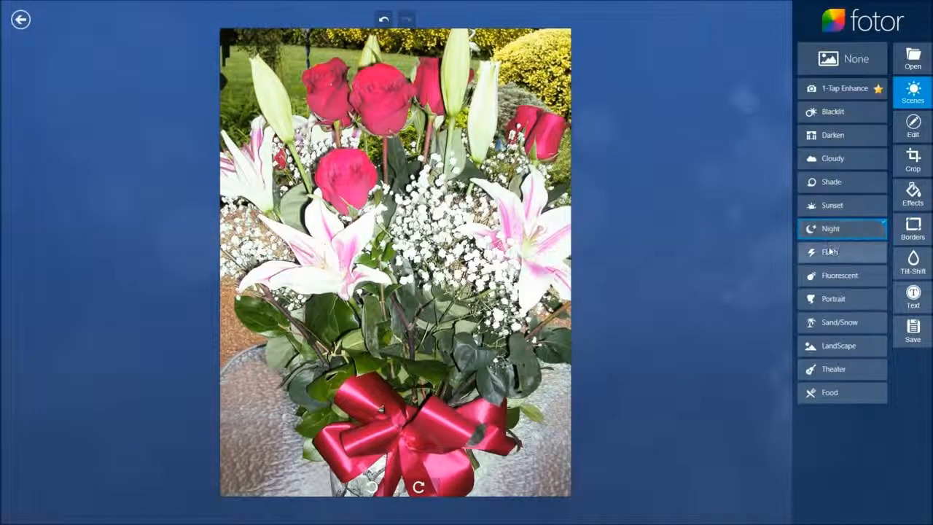
pyautogui.click(829, 275)
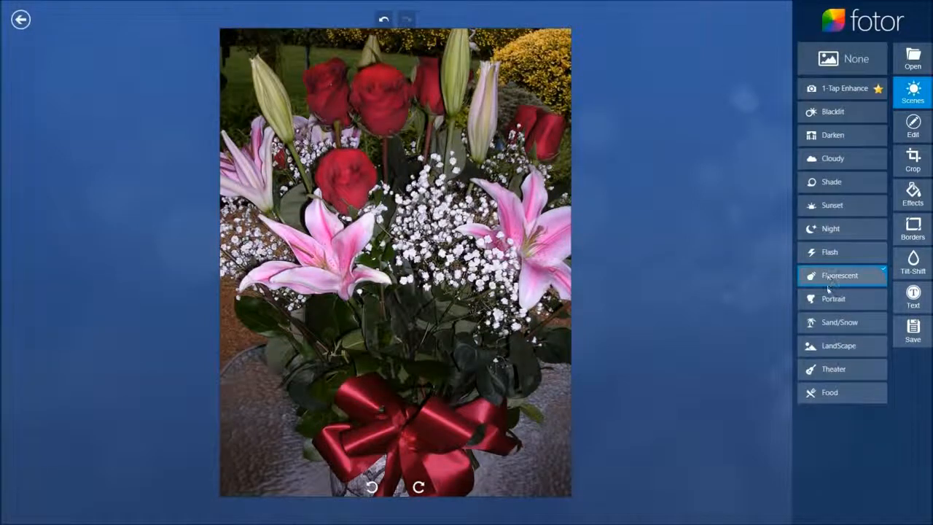
pyautogui.click(827, 301)
pyautogui.click(825, 325)
pyautogui.click(825, 347)
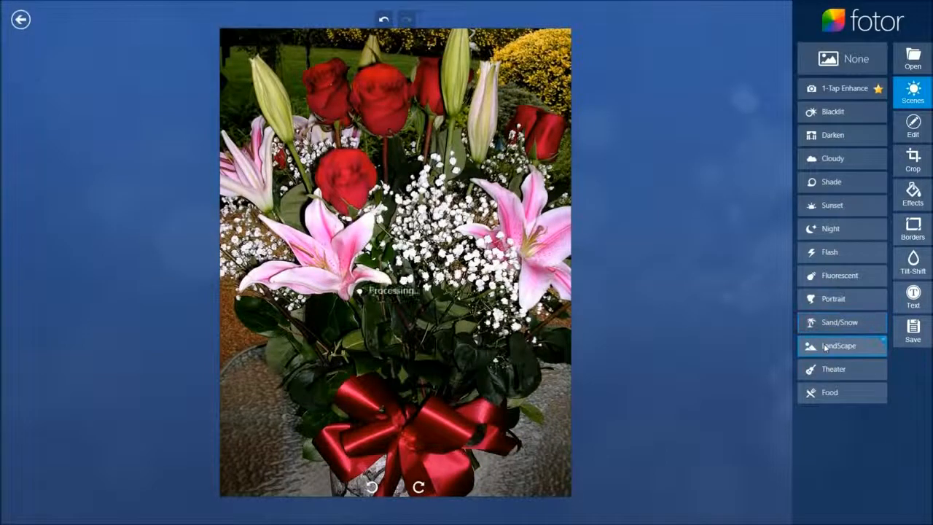
pyautogui.click(826, 370)
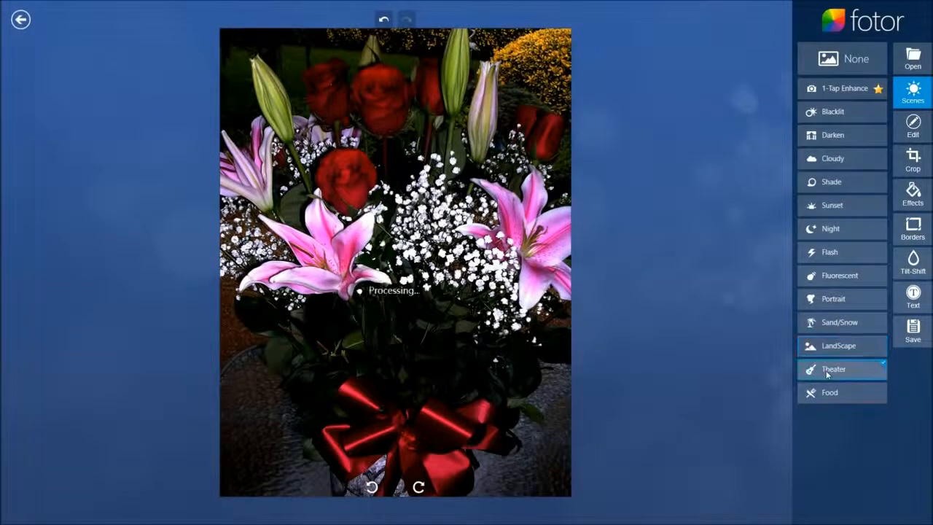
pyautogui.click(826, 389)
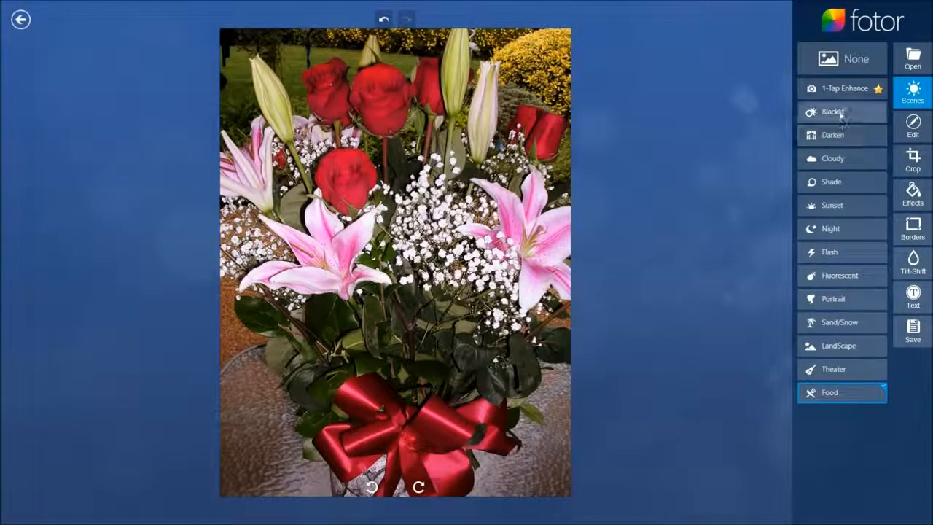
pyautogui.click(838, 91)
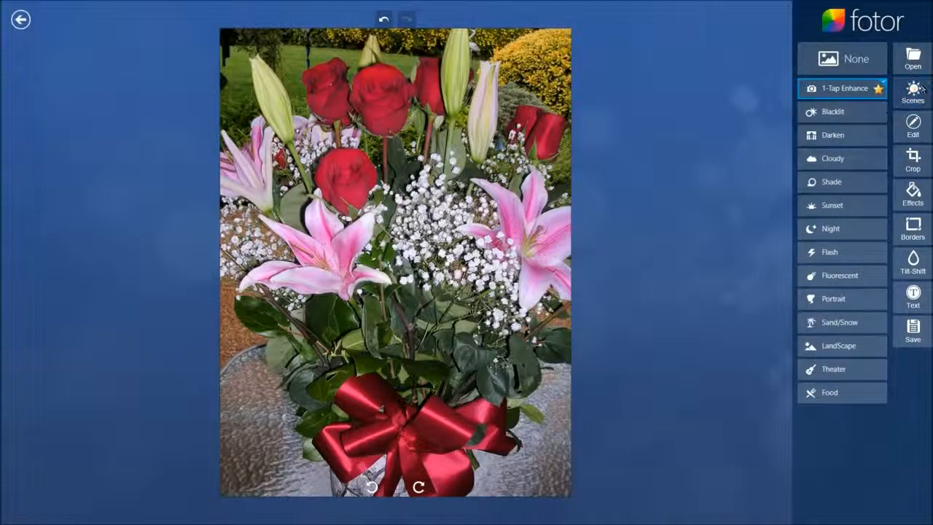
# Lower the photo's brightness slightly and set Blur / Sharpen to 8 in the basic edits.
pyautogui.click(913, 124)
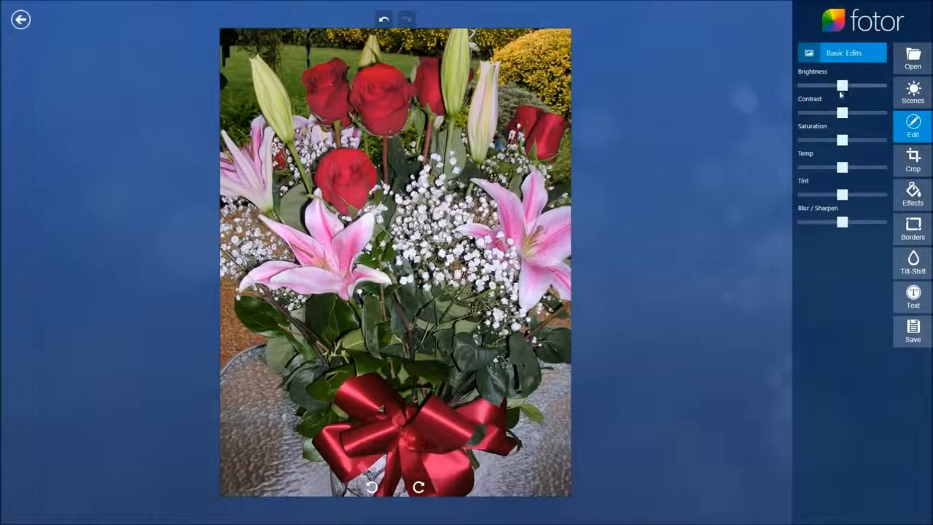
pyautogui.moveTo(842, 86)
pyautogui.mouseDown()
pyautogui.moveTo(860, 86)
pyautogui.moveTo(832, 87)
pyautogui.moveTo(840, 87)
pyautogui.mouseUp()
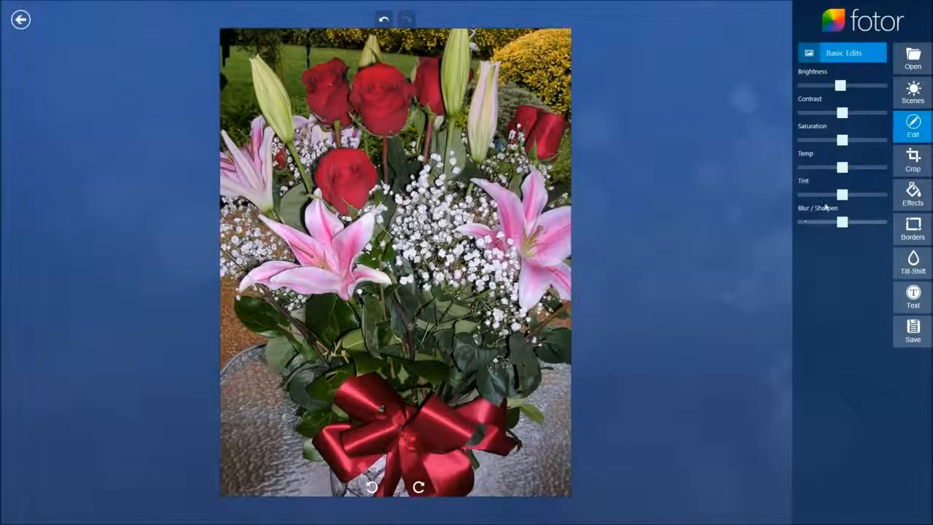
pyautogui.moveTo(843, 224)
pyautogui.mouseDown()
pyautogui.moveTo(802, 223)
pyautogui.moveTo(856, 226)
pyautogui.moveTo(767, 194)
pyautogui.moveTo(846, 195)
pyautogui.moveTo(846, 223)
pyautogui.mouseUp()
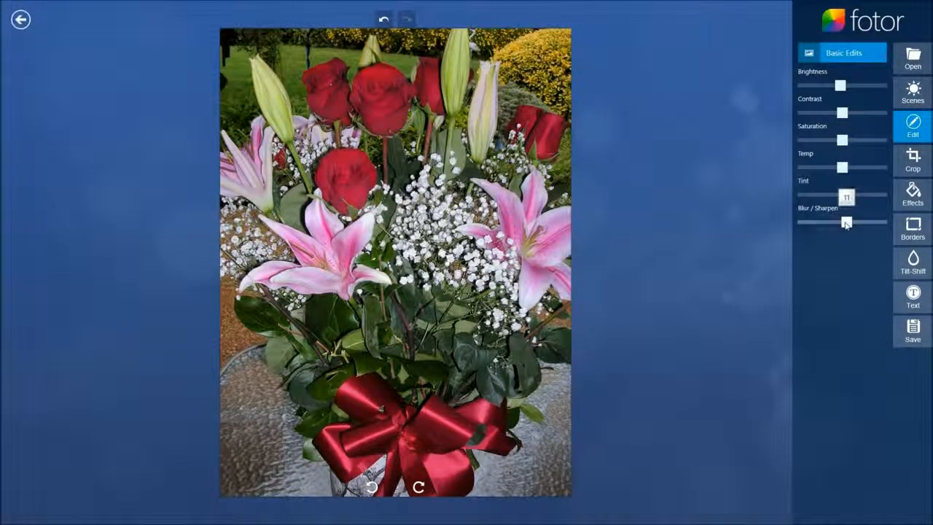
pyautogui.click(914, 91)
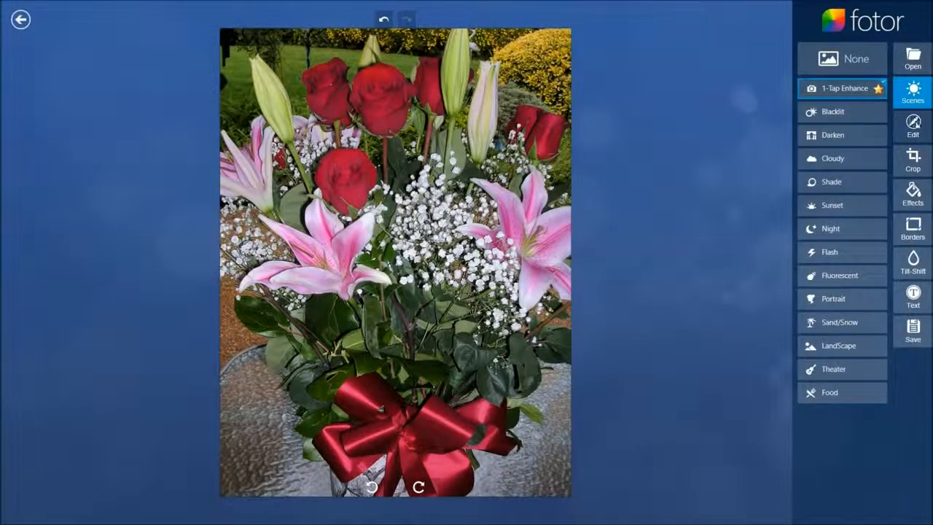
pyautogui.click(914, 126)
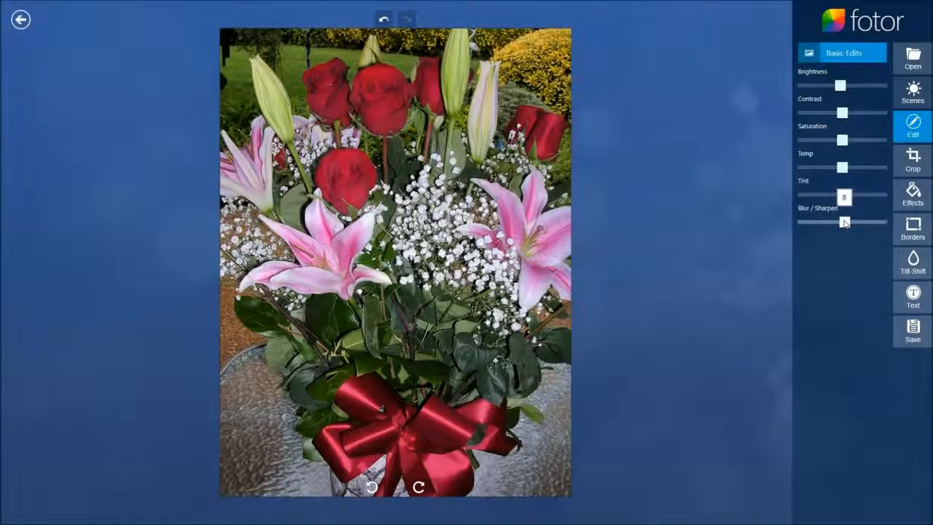
# Start a crop and resize the free-form frame around the central flowers to about 1167 by 1191 pixels.
pyautogui.click(913, 162)
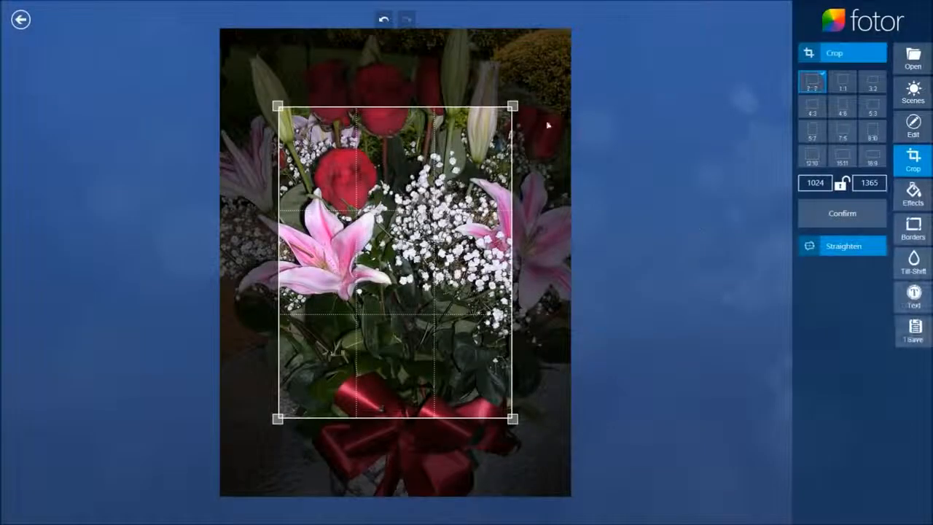
pyautogui.moveTo(513, 107); pyautogui.dragTo(537, 138)
pyautogui.moveTo(279, 138)
pyautogui.mouseDown()
pyautogui.moveTo(362, 238)
pyautogui.moveTo(287, 150)
pyautogui.moveTo(260, 136)
pyautogui.moveTo(271, 146)
pyautogui.mouseUp()
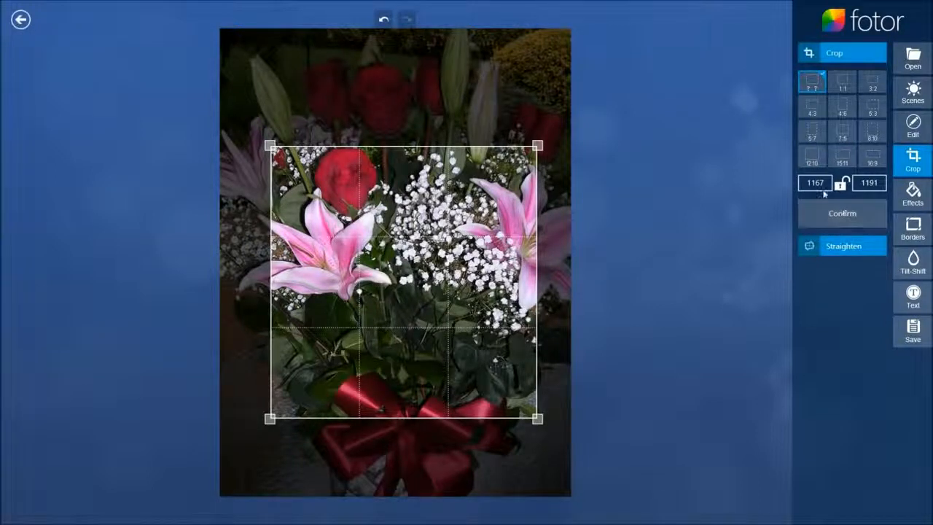
# Try the 1:1, 4:6, 7:5, 15:11 and 16:9 crop ratios one after another on the bouquet photo.
pyautogui.click(843, 84)
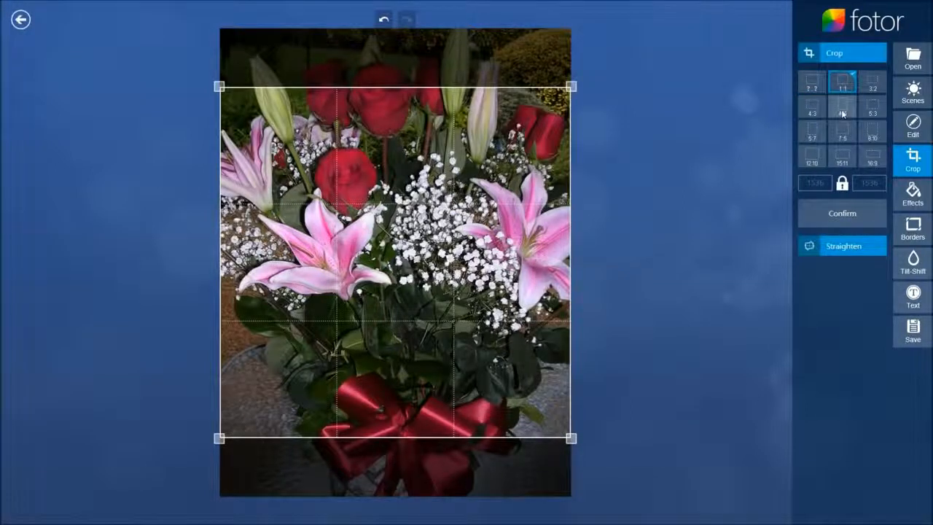
pyautogui.click(843, 108)
pyautogui.click(842, 133)
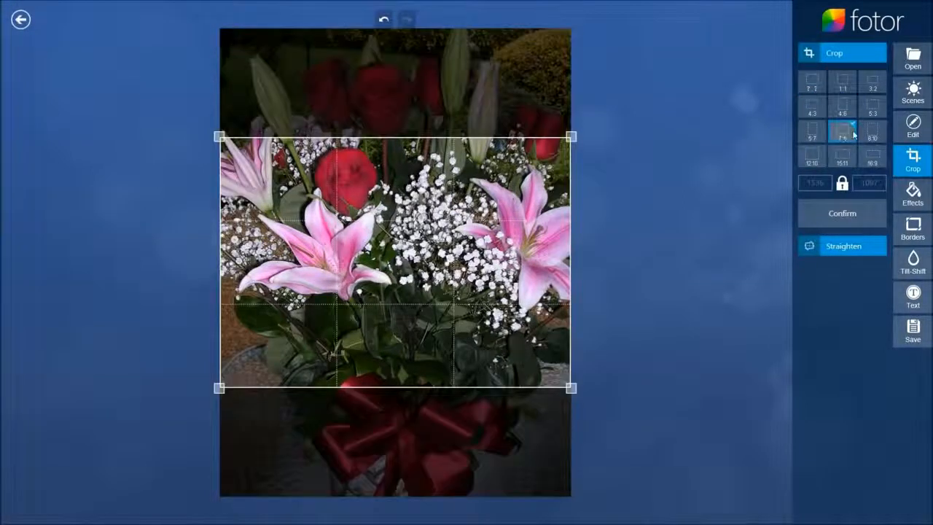
pyautogui.click(842, 156)
pyautogui.click(873, 155)
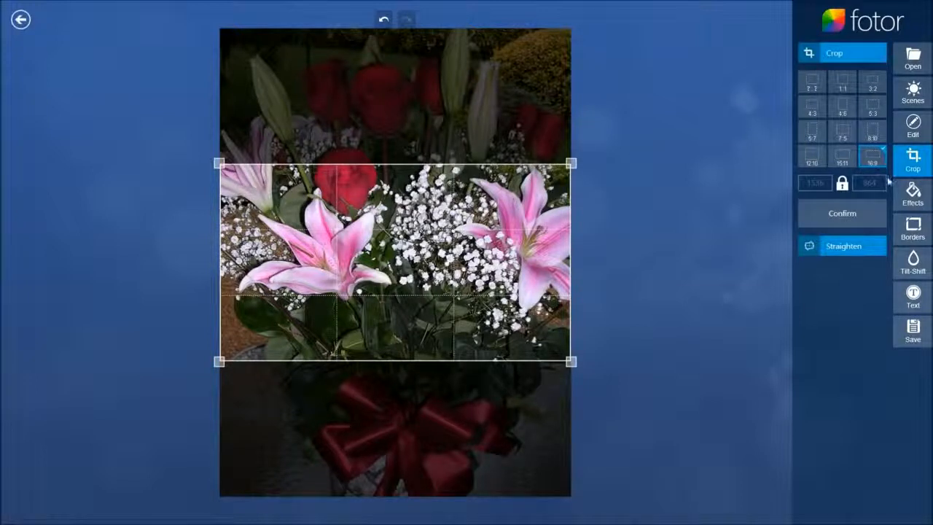
# Try the Angel's Kiss effect from Lomo and the Comic Book and Grey Grain effects from B&W on the photo.
pyautogui.click(912, 191)
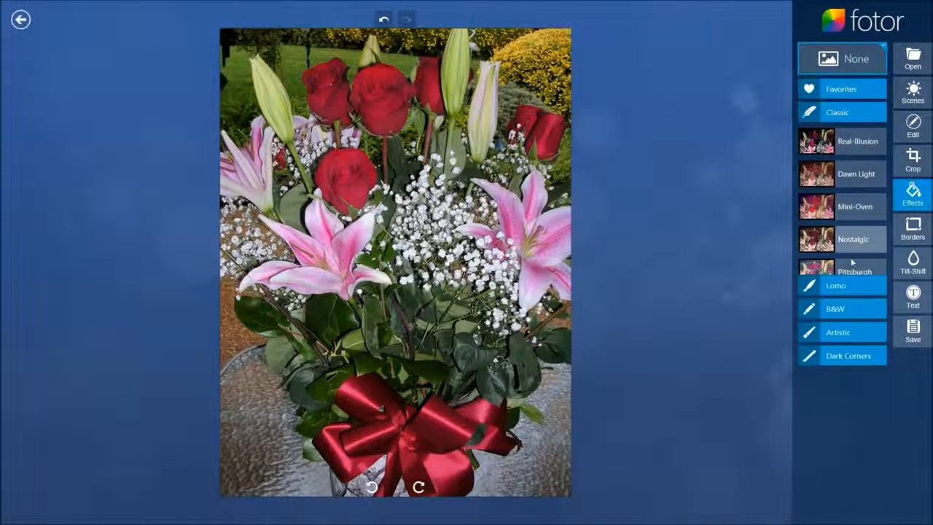
pyautogui.click(849, 286)
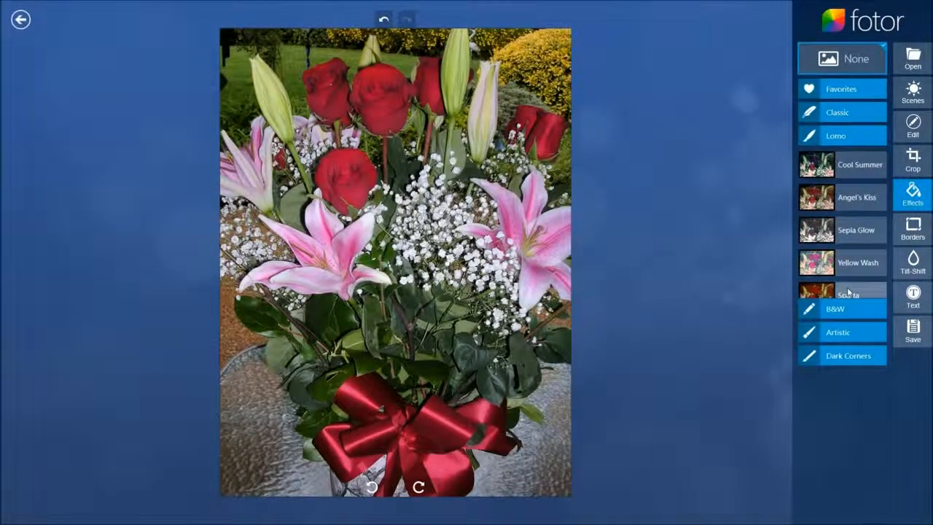
pyautogui.click(860, 201)
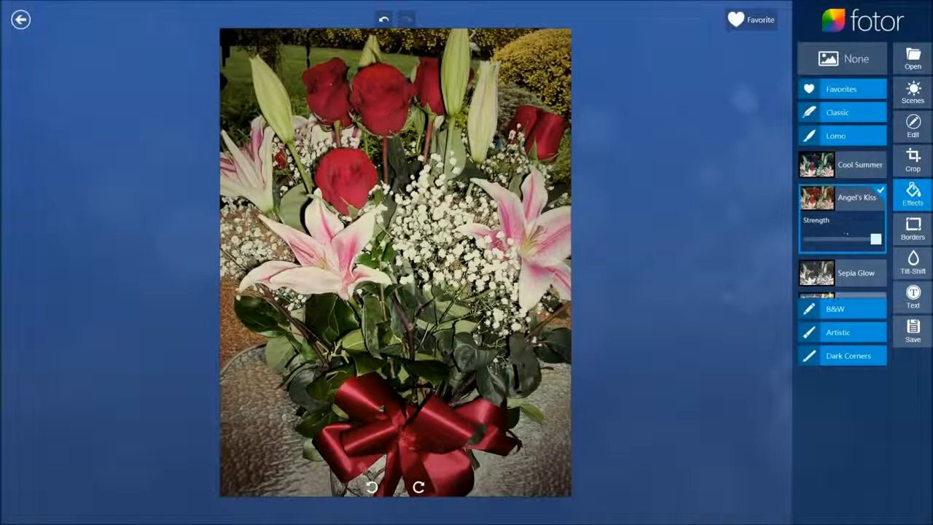
pyautogui.click(832, 309)
pyautogui.click(852, 221)
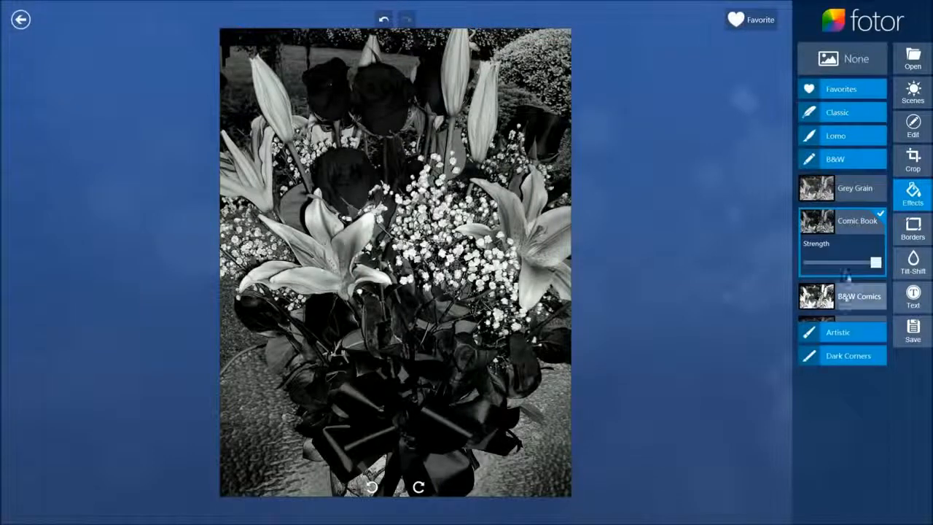
pyautogui.click(853, 191)
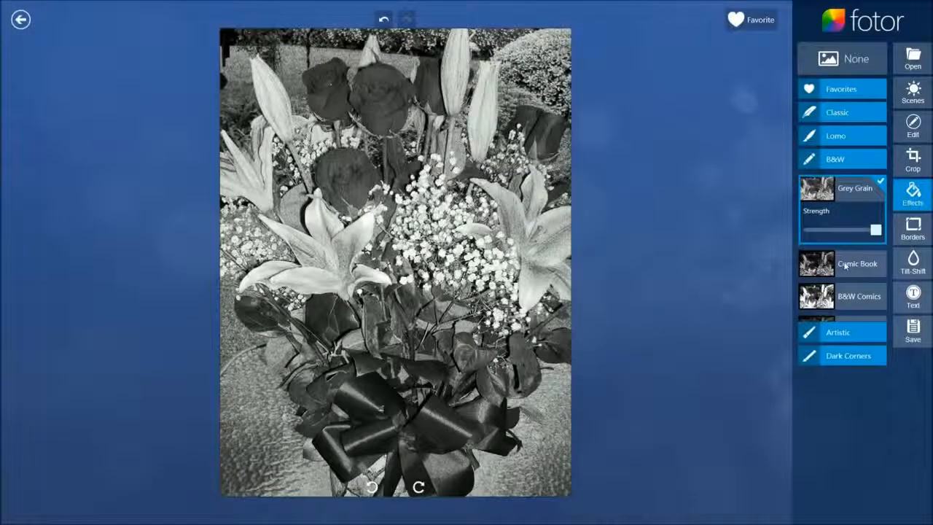
# Try the Artistic effects Kraft Paper, Concrete Wall and Rusty, and apply Cool Blue from Dark Corners to the photo.
pyautogui.click(839, 333)
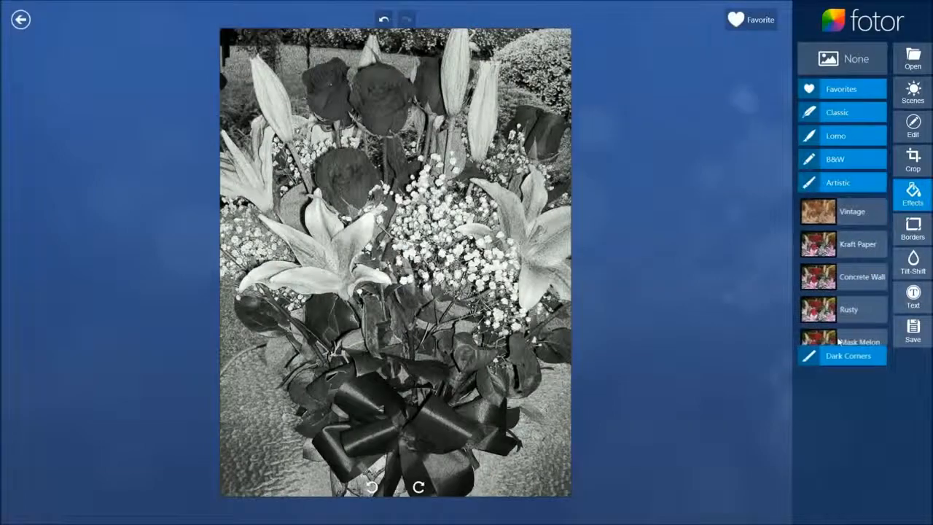
pyautogui.click(847, 247)
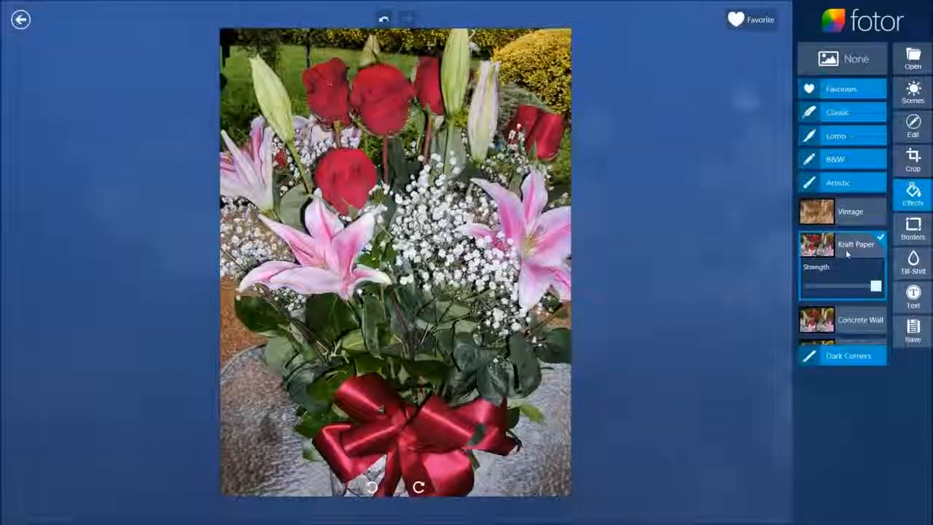
pyautogui.click(864, 321)
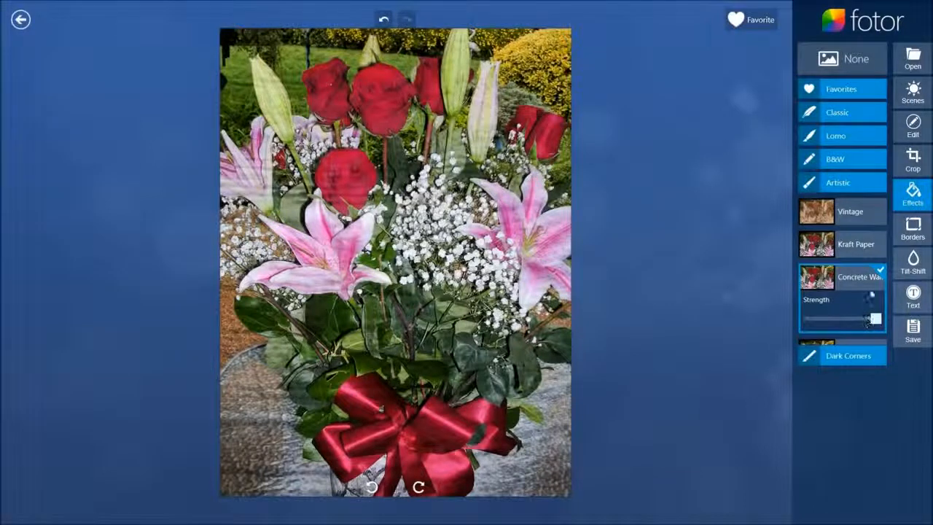
pyautogui.click(851, 344)
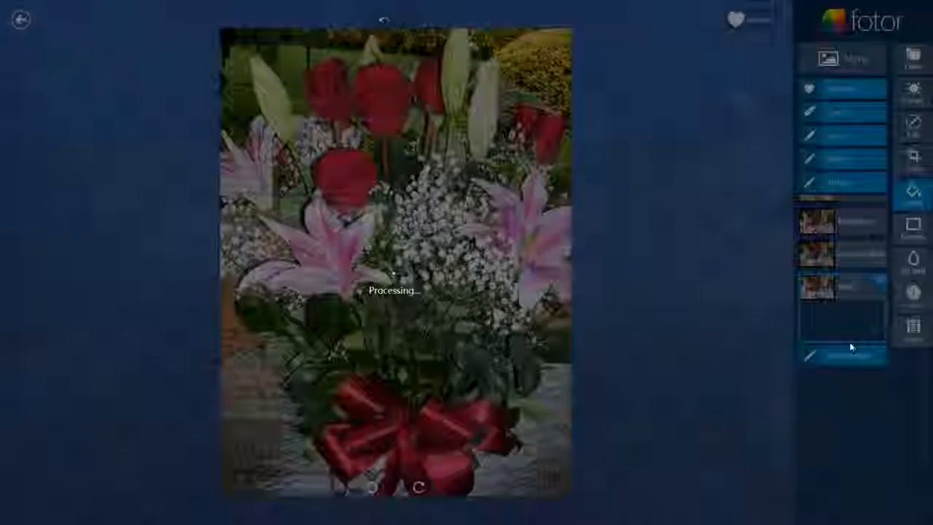
pyautogui.click(848, 357)
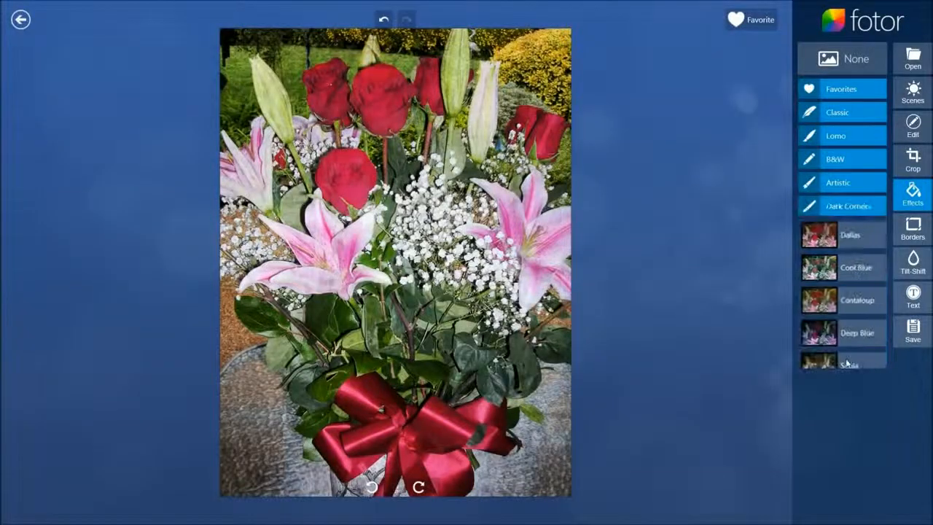
pyautogui.click(858, 268)
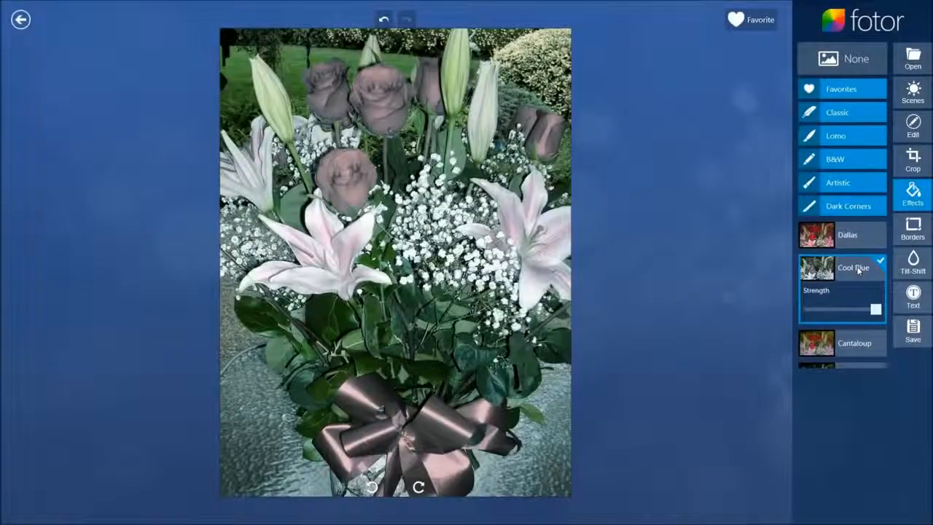
# Try the Dreamland, Nile River and Romantic borders, and apply the Vanilla border around the photo.
pyautogui.click(904, 230)
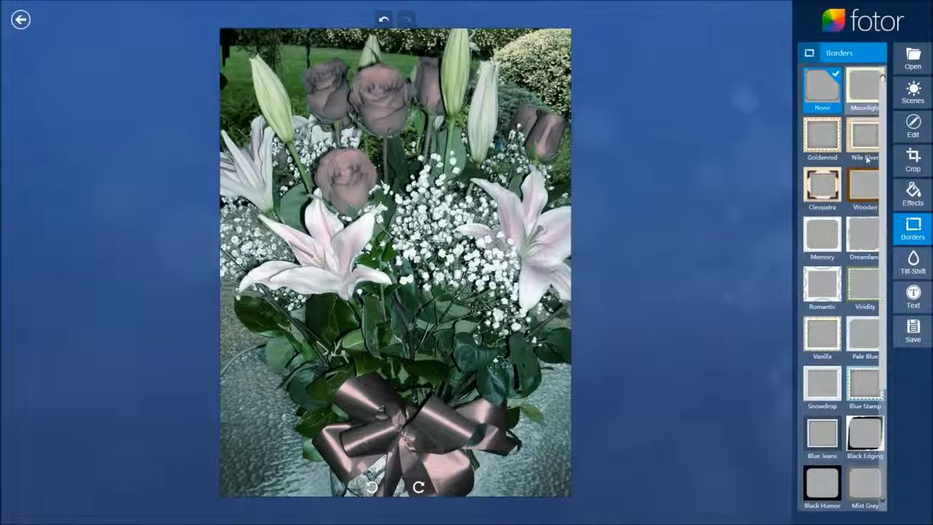
pyautogui.click(866, 245)
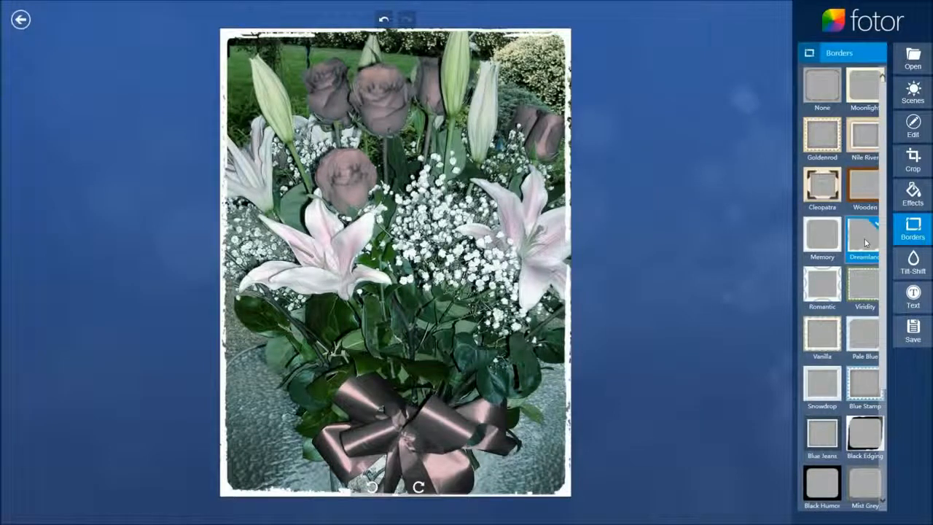
pyautogui.click(864, 138)
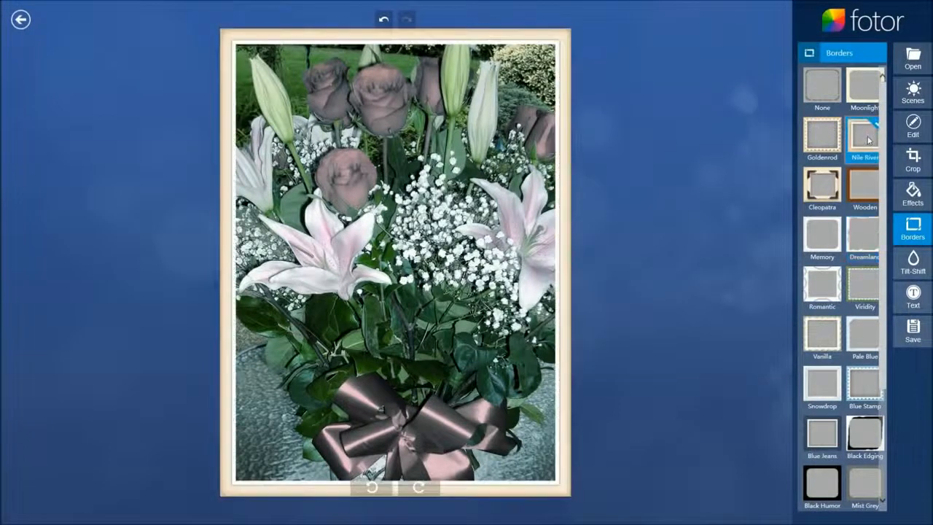
pyautogui.click(823, 290)
pyautogui.click(820, 337)
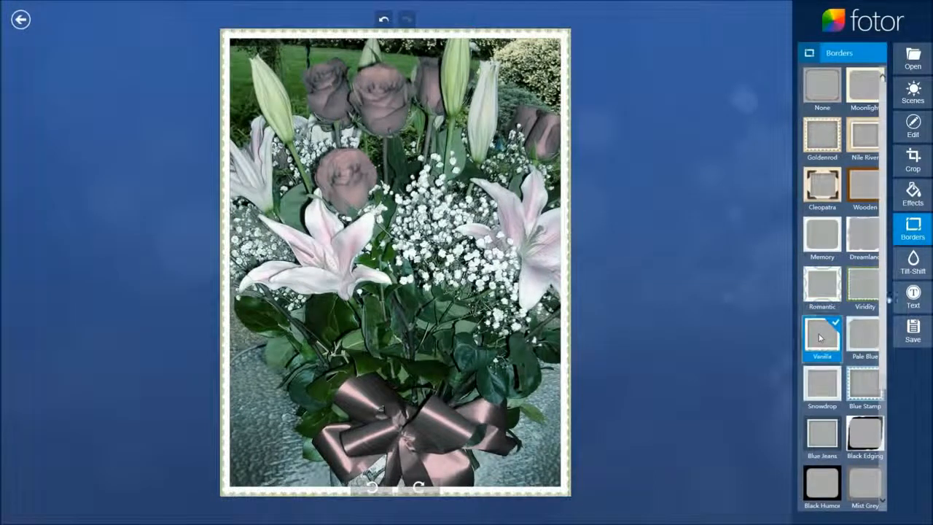
# Try a circular tilt-shift with a slightly larger radius on the photo, and undo both tilt-shift changes.
pyautogui.click(916, 264)
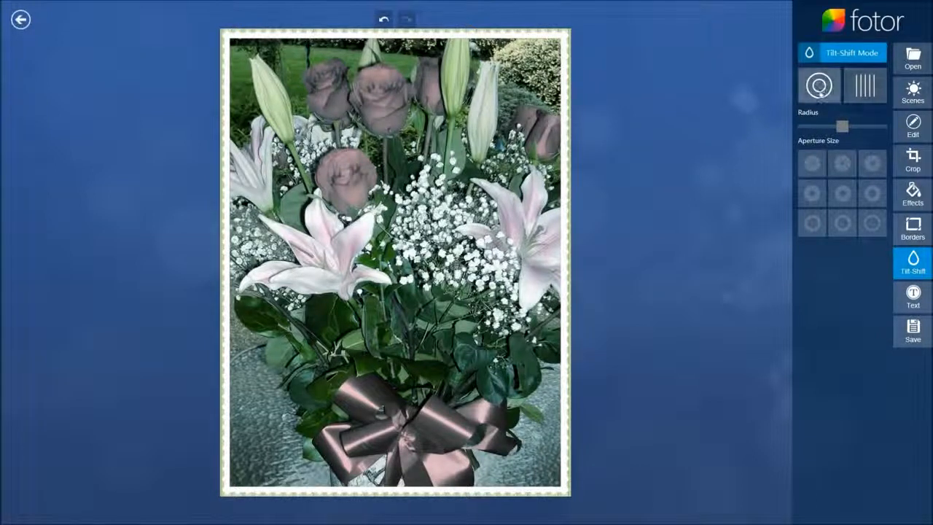
pyautogui.click(819, 85)
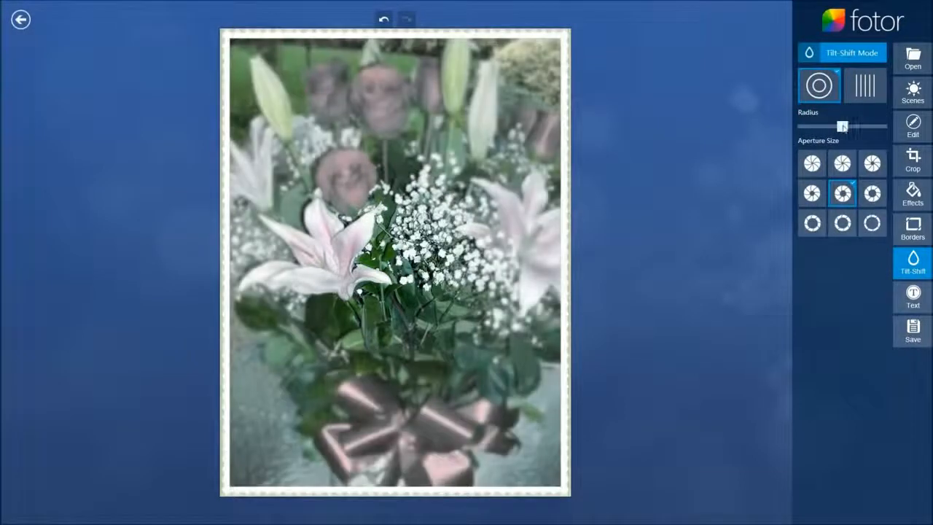
pyautogui.moveTo(844, 126)
pyautogui.mouseDown()
pyautogui.moveTo(829, 128)
pyautogui.moveTo(848, 133)
pyautogui.mouseUp()
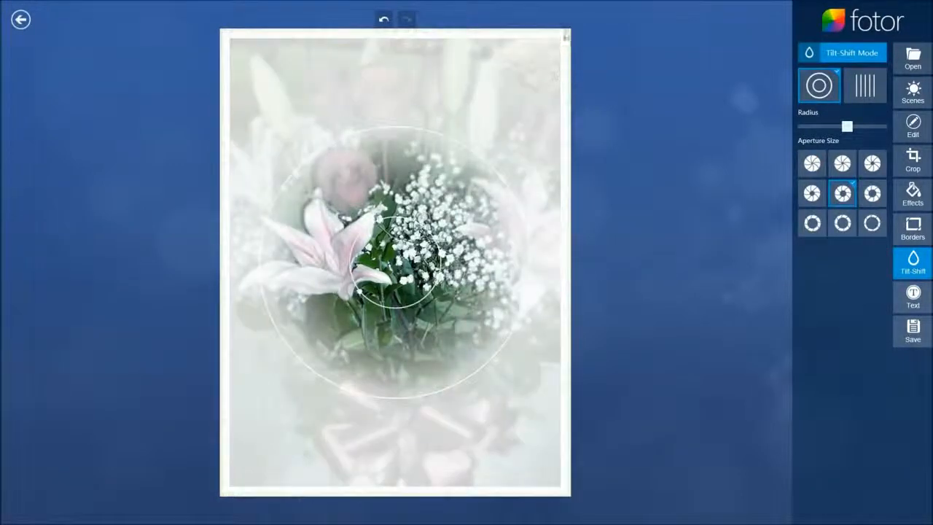
pyautogui.click(386, 21)
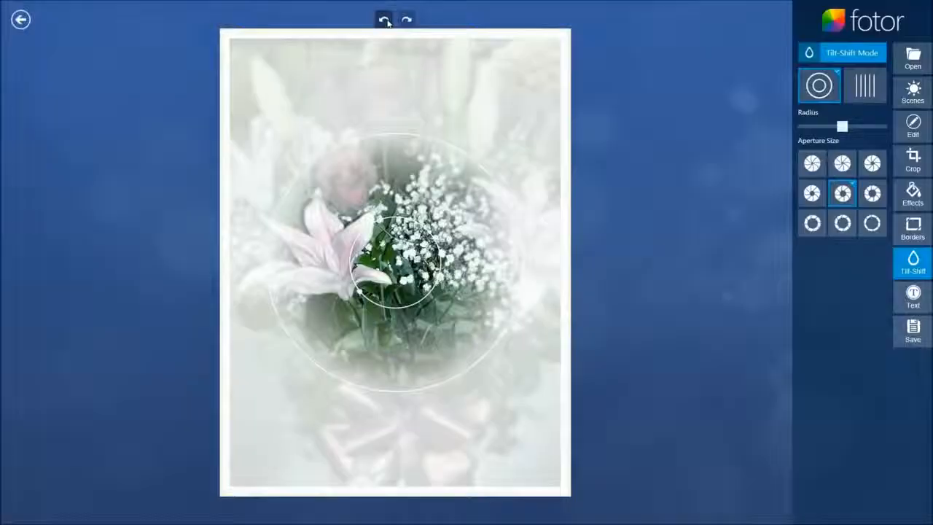
pyautogui.click(385, 21)
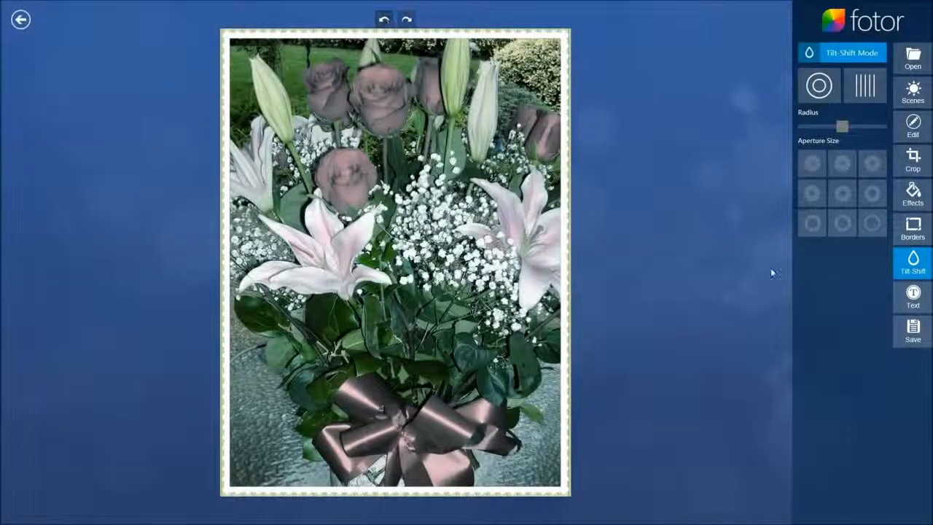
# Add the text "cxvcxvcxvcxvcxv" to the photo and move it up across the rose above the lilies.
pyautogui.click(915, 302)
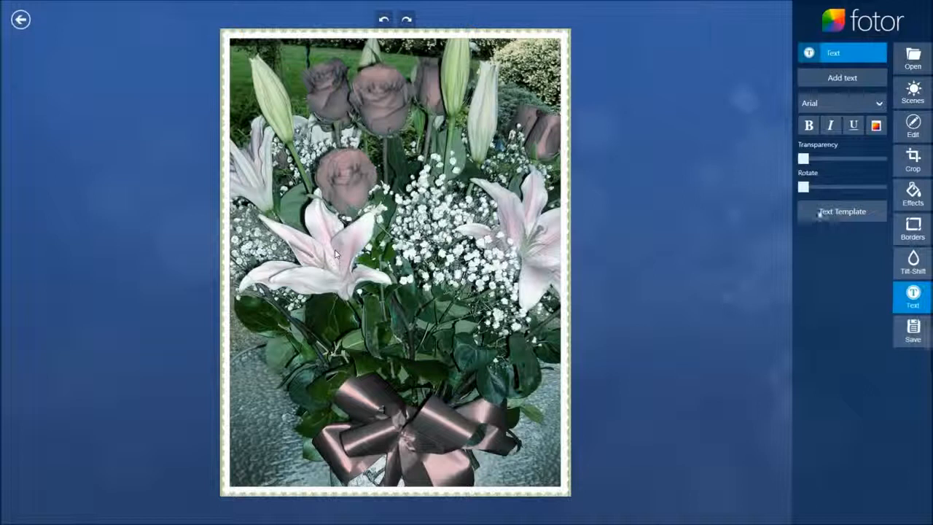
pyautogui.click(821, 75)
pyautogui.click(338, 376)
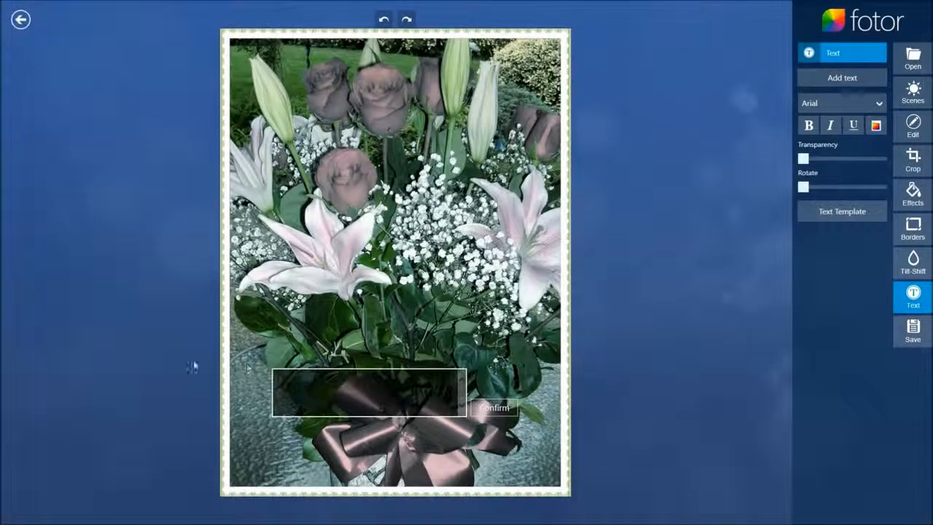
pyautogui.write('cxvcxvcxvcxvcxv')
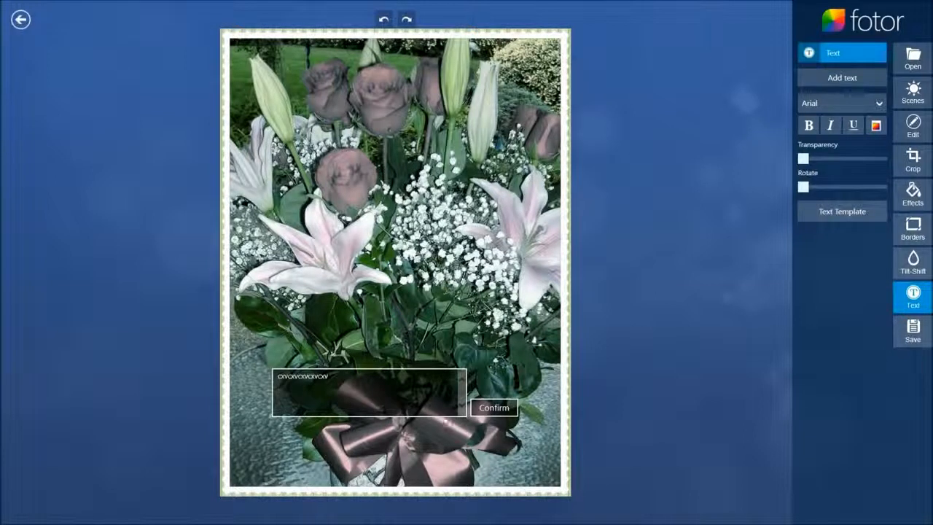
pyautogui.click(494, 408)
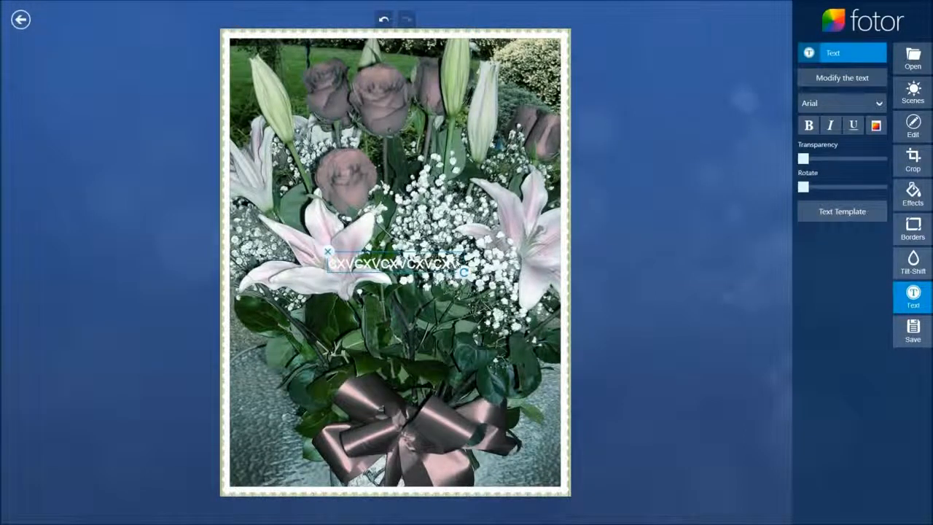
pyautogui.moveTo(452, 262); pyautogui.dragTo(417, 182)
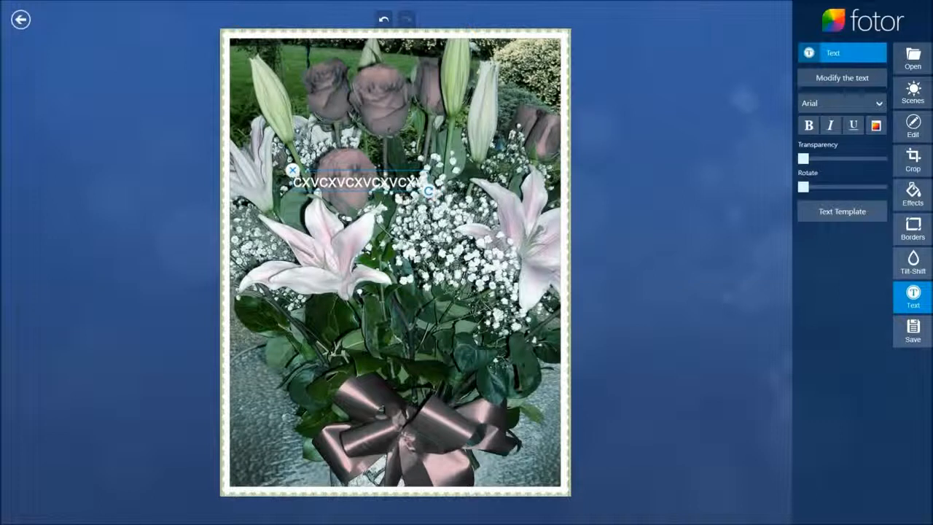
# Apply the black brush-stroke text template to the added text and look through the remaining templates.
pyautogui.click(827, 213)
pyautogui.click(824, 335)
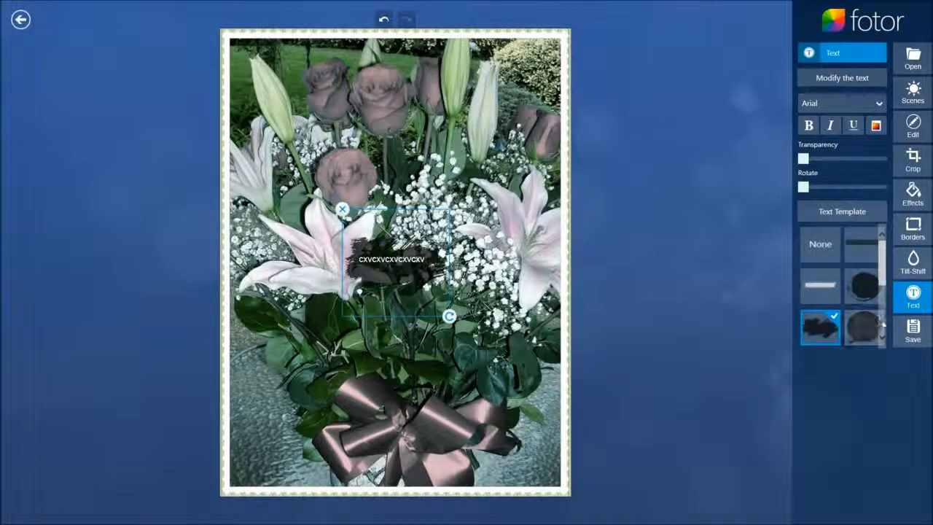
pyautogui.scroll(-3, 879, 324)
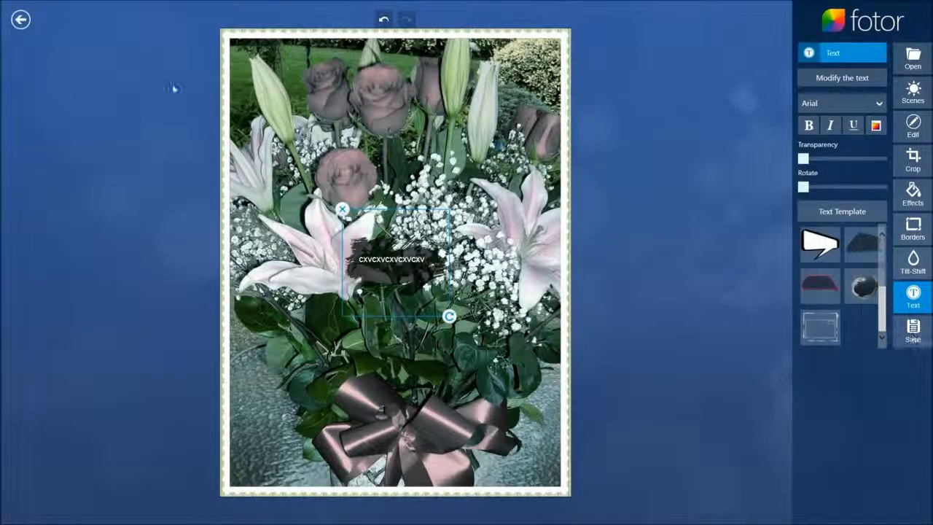
# Leave the photo editor, try the Medium and Low save qualities, and discard the picture without saving.
pyautogui.click(20, 20)
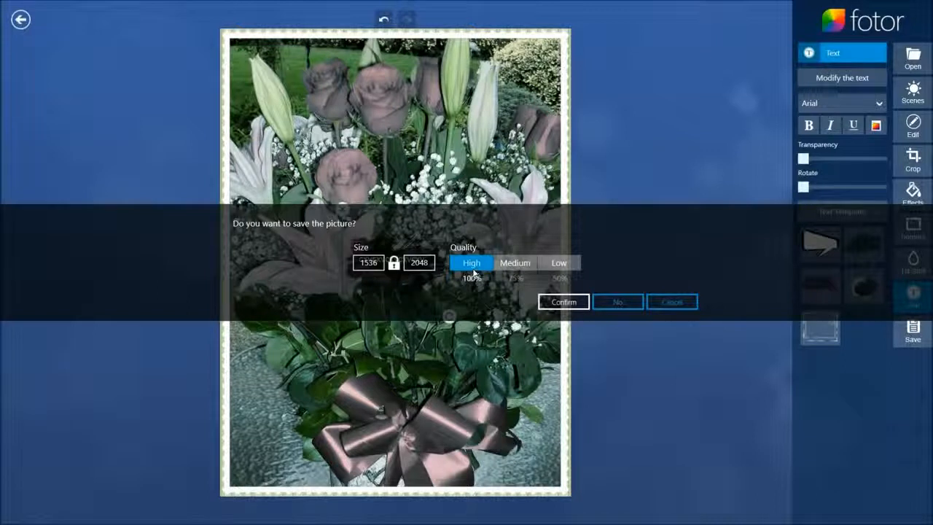
pyautogui.click(510, 269)
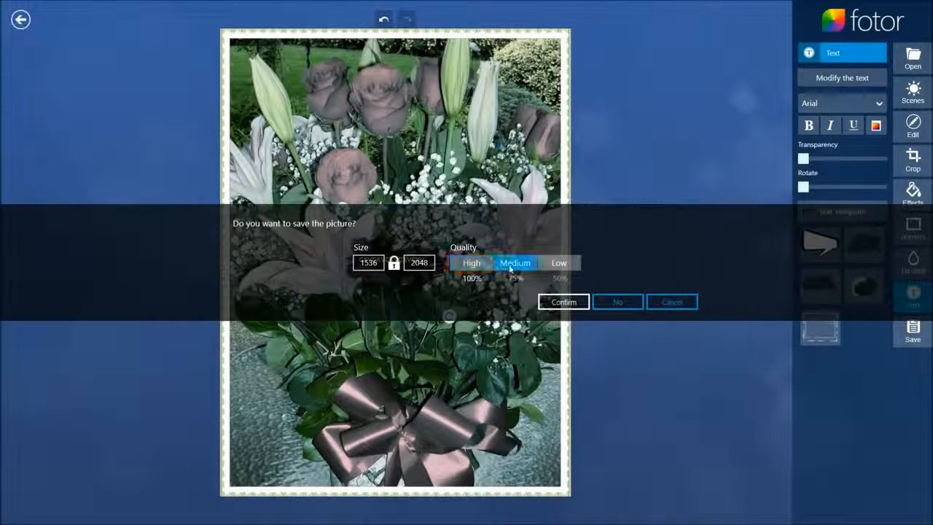
pyautogui.click(566, 269)
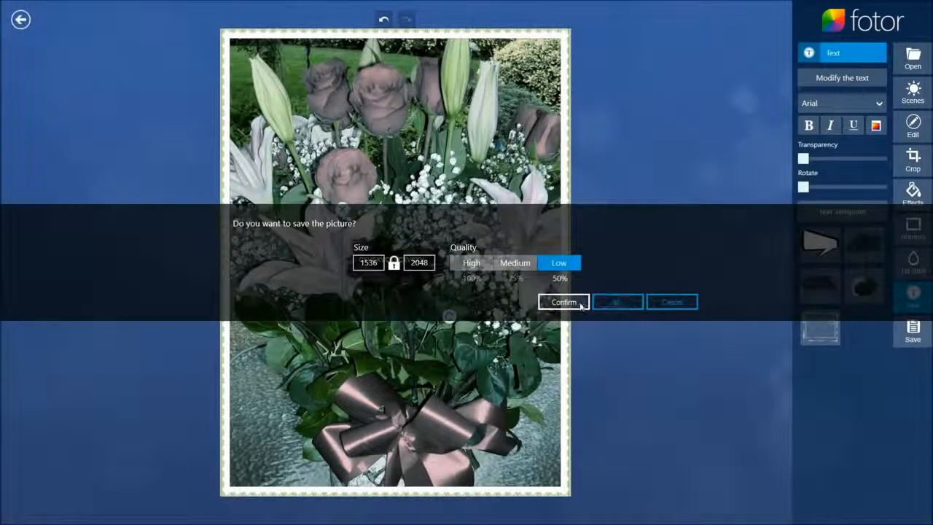
pyautogui.click(616, 302)
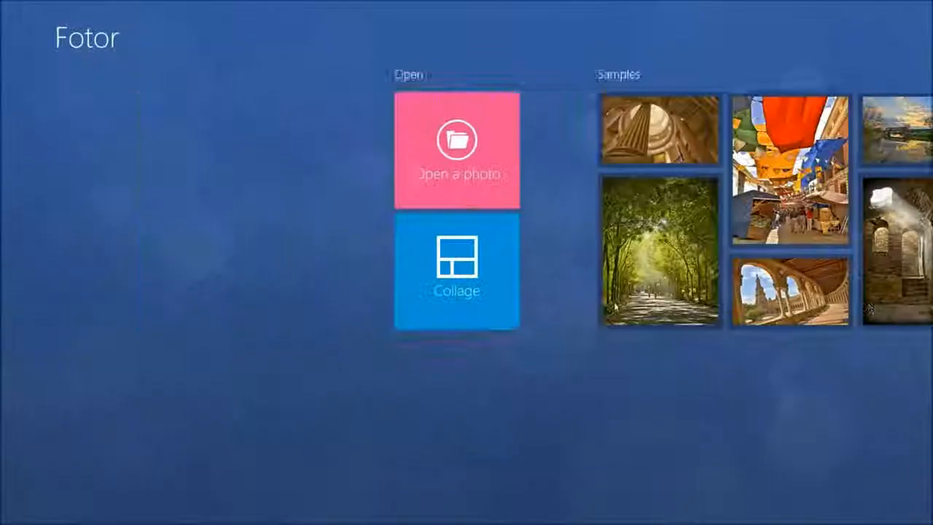
# Start a new collage from three photos: the calico cat on the chair and the two bouquet photos directly below it.
pyautogui.click(179, 269)
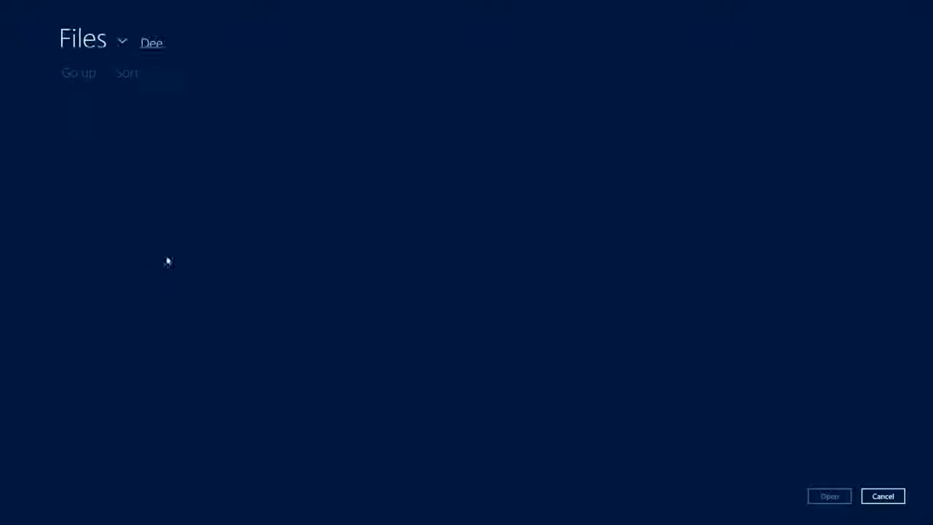
pyautogui.click(127, 175)
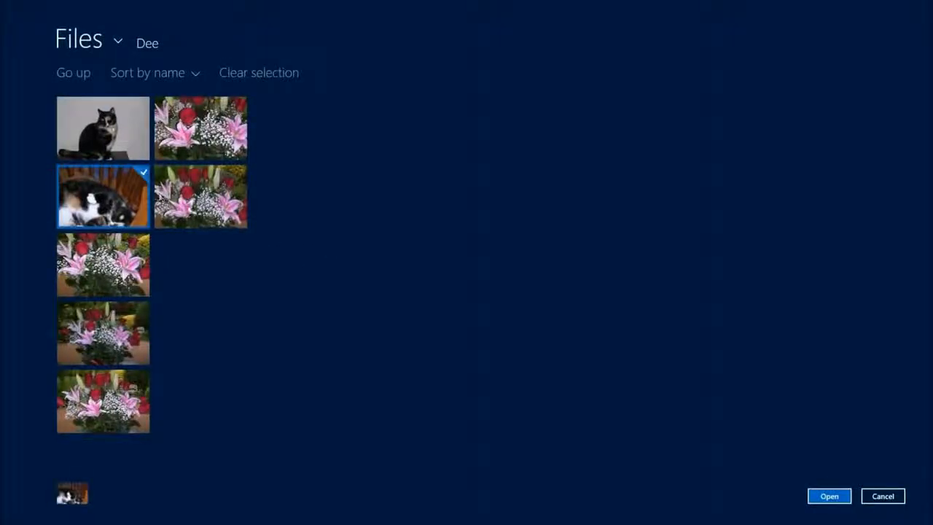
pyautogui.click(134, 262)
pyautogui.click(113, 315)
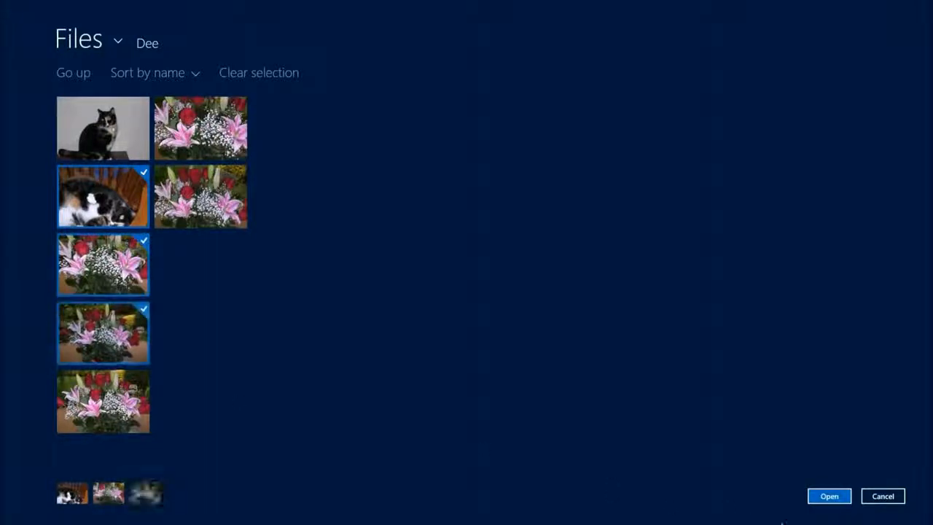
pyautogui.click(827, 497)
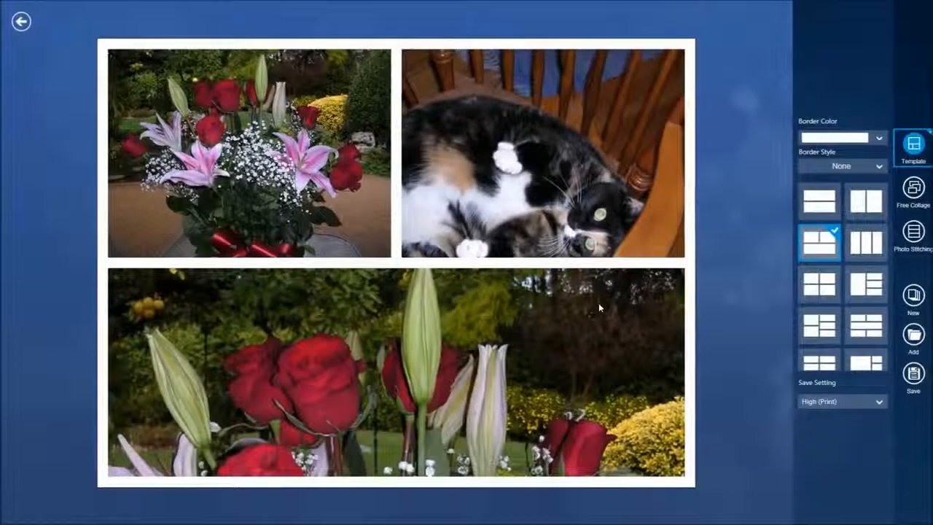
# Try several collage templates, settle on the six-cell one with a large first cell, and set the save quality to Normal (Share).
pyautogui.click(865, 283)
pyautogui.click(864, 323)
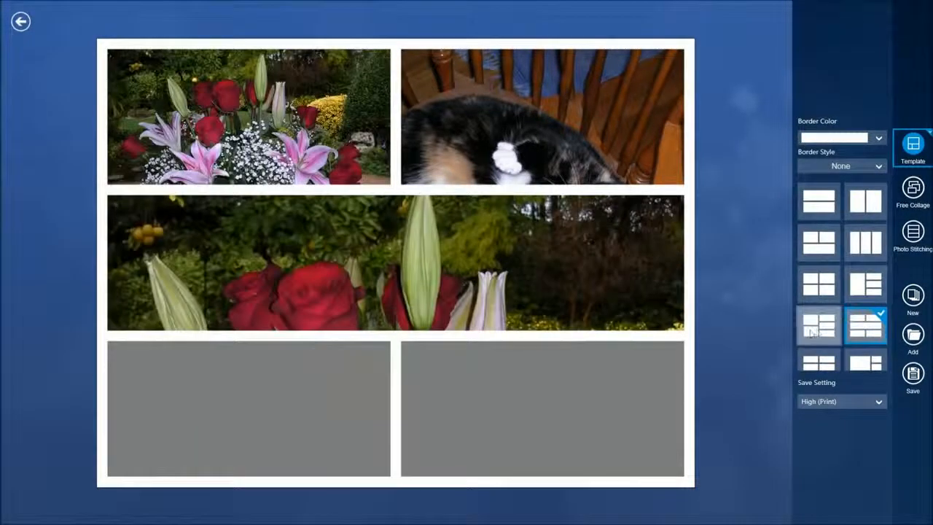
pyautogui.click(819, 325)
pyautogui.click(816, 363)
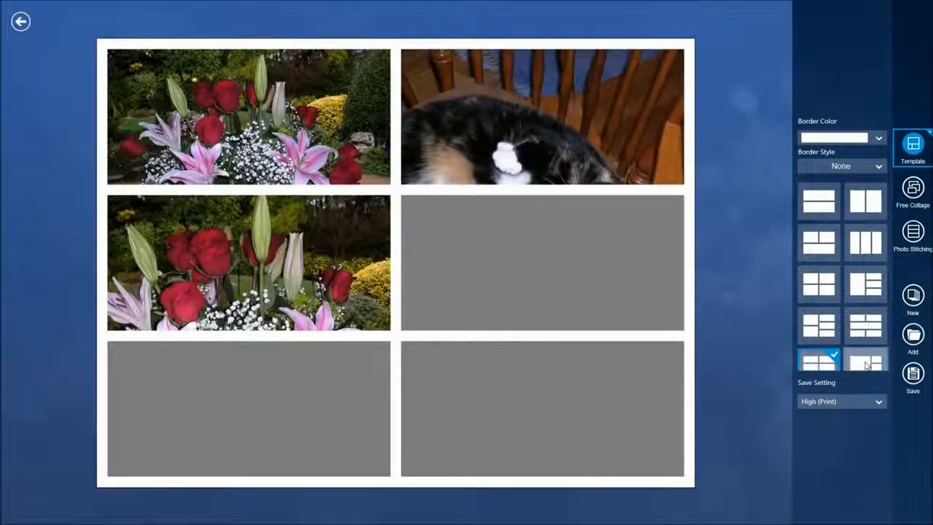
pyautogui.click(866, 361)
pyautogui.click(831, 403)
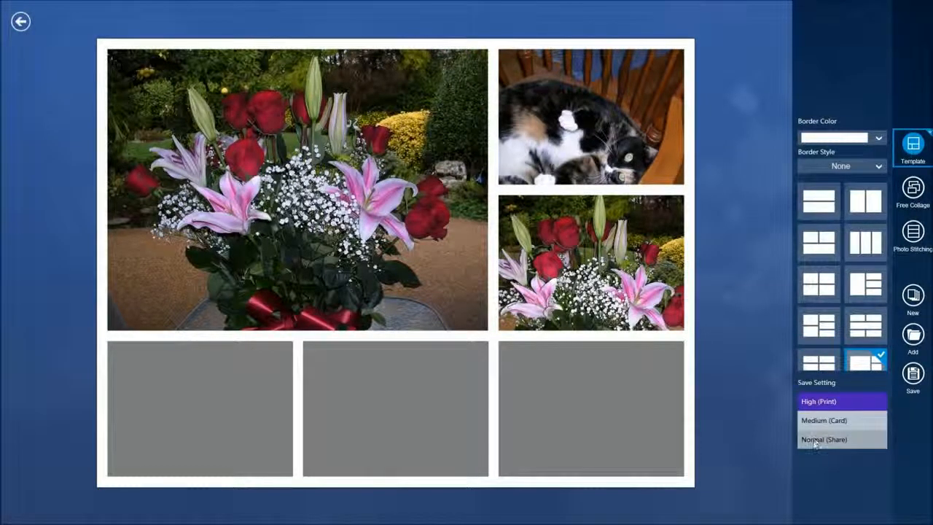
pyautogui.click(815, 440)
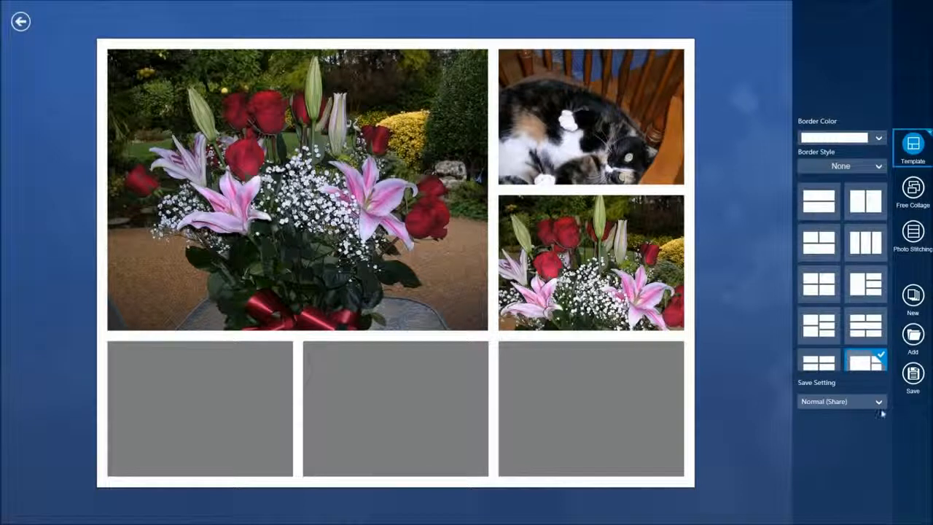
# Switch to a free collage and reposition the tall bouquet photo so it partly overlaps the cat photo.
pyautogui.click(911, 191)
pyautogui.moveTo(368, 110); pyautogui.dragTo(432, 40)
pyautogui.moveTo(554, 169); pyautogui.dragTo(532, 204)
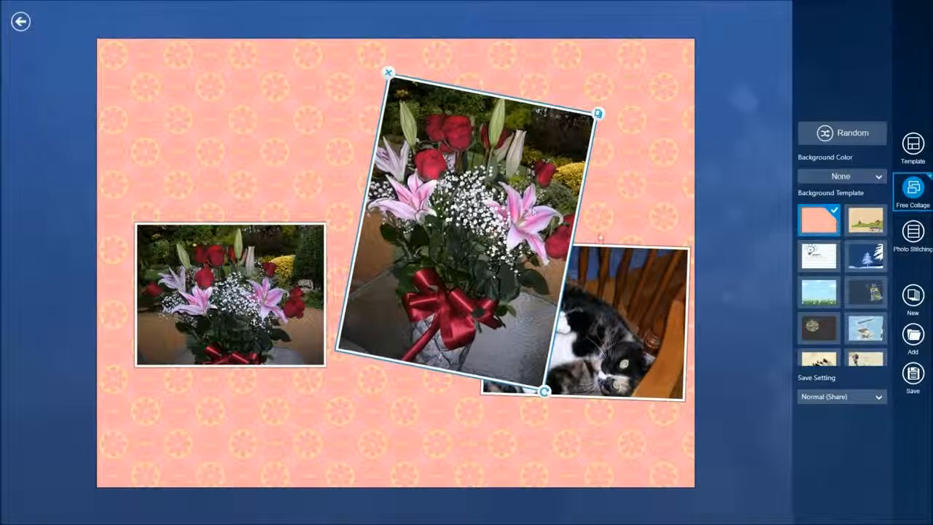
# Try the countryside background, replace it with solid dark blue, and move the tilted bouquet photo left so it overlaps both other photos.
pyautogui.click(866, 222)
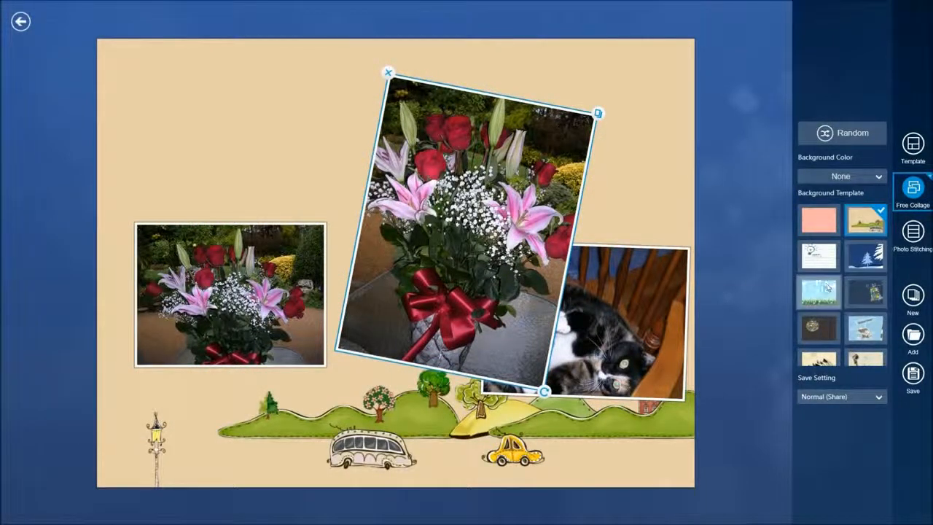
pyautogui.click(824, 180)
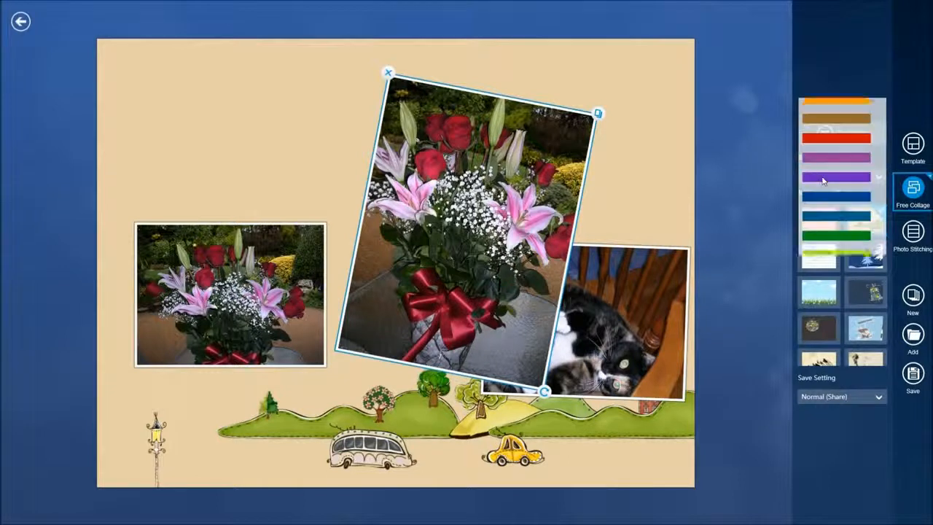
pyautogui.click(826, 202)
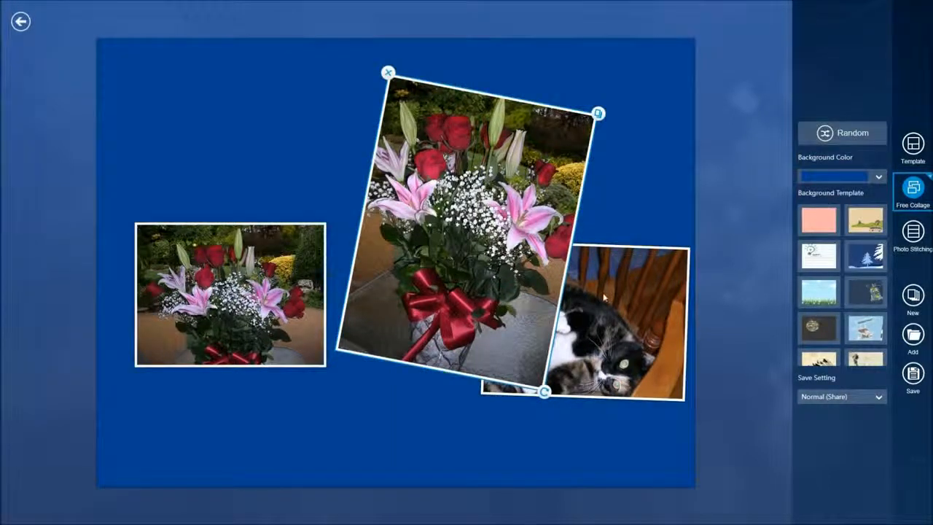
pyautogui.moveTo(528, 201); pyautogui.dragTo(481, 212)
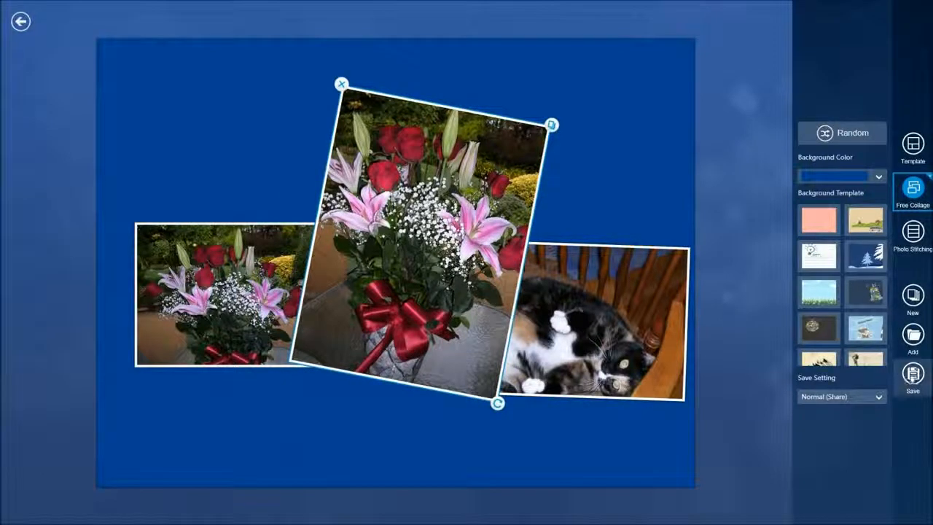
# Leave the collage editor and discard the collage without saving.
pyautogui.click(21, 22)
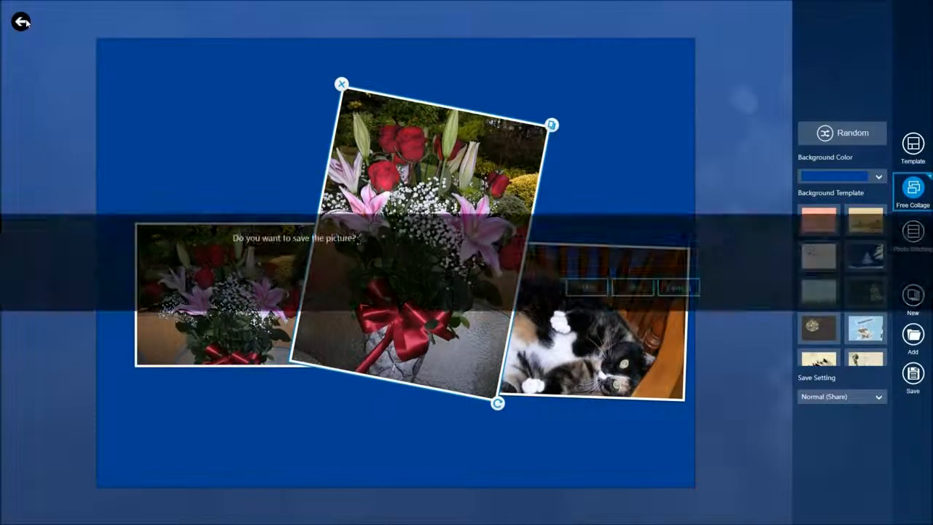
pyautogui.click(616, 294)
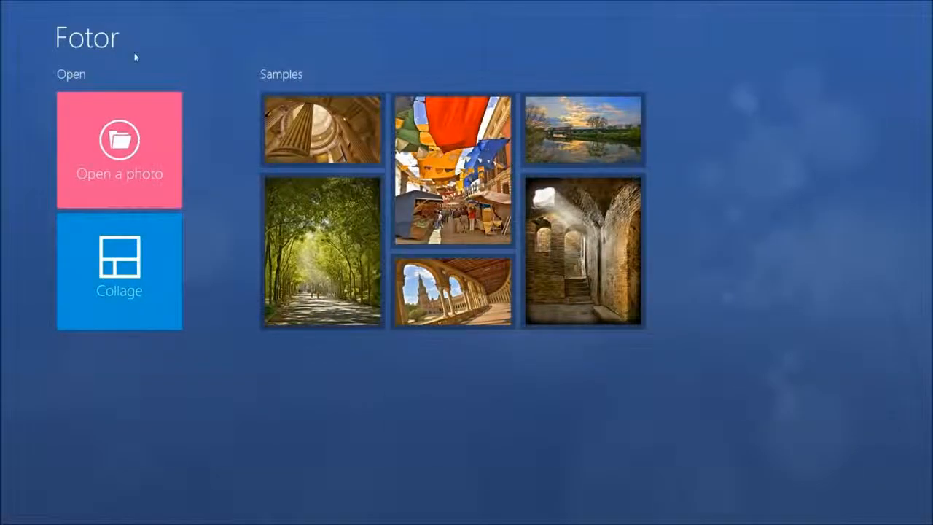